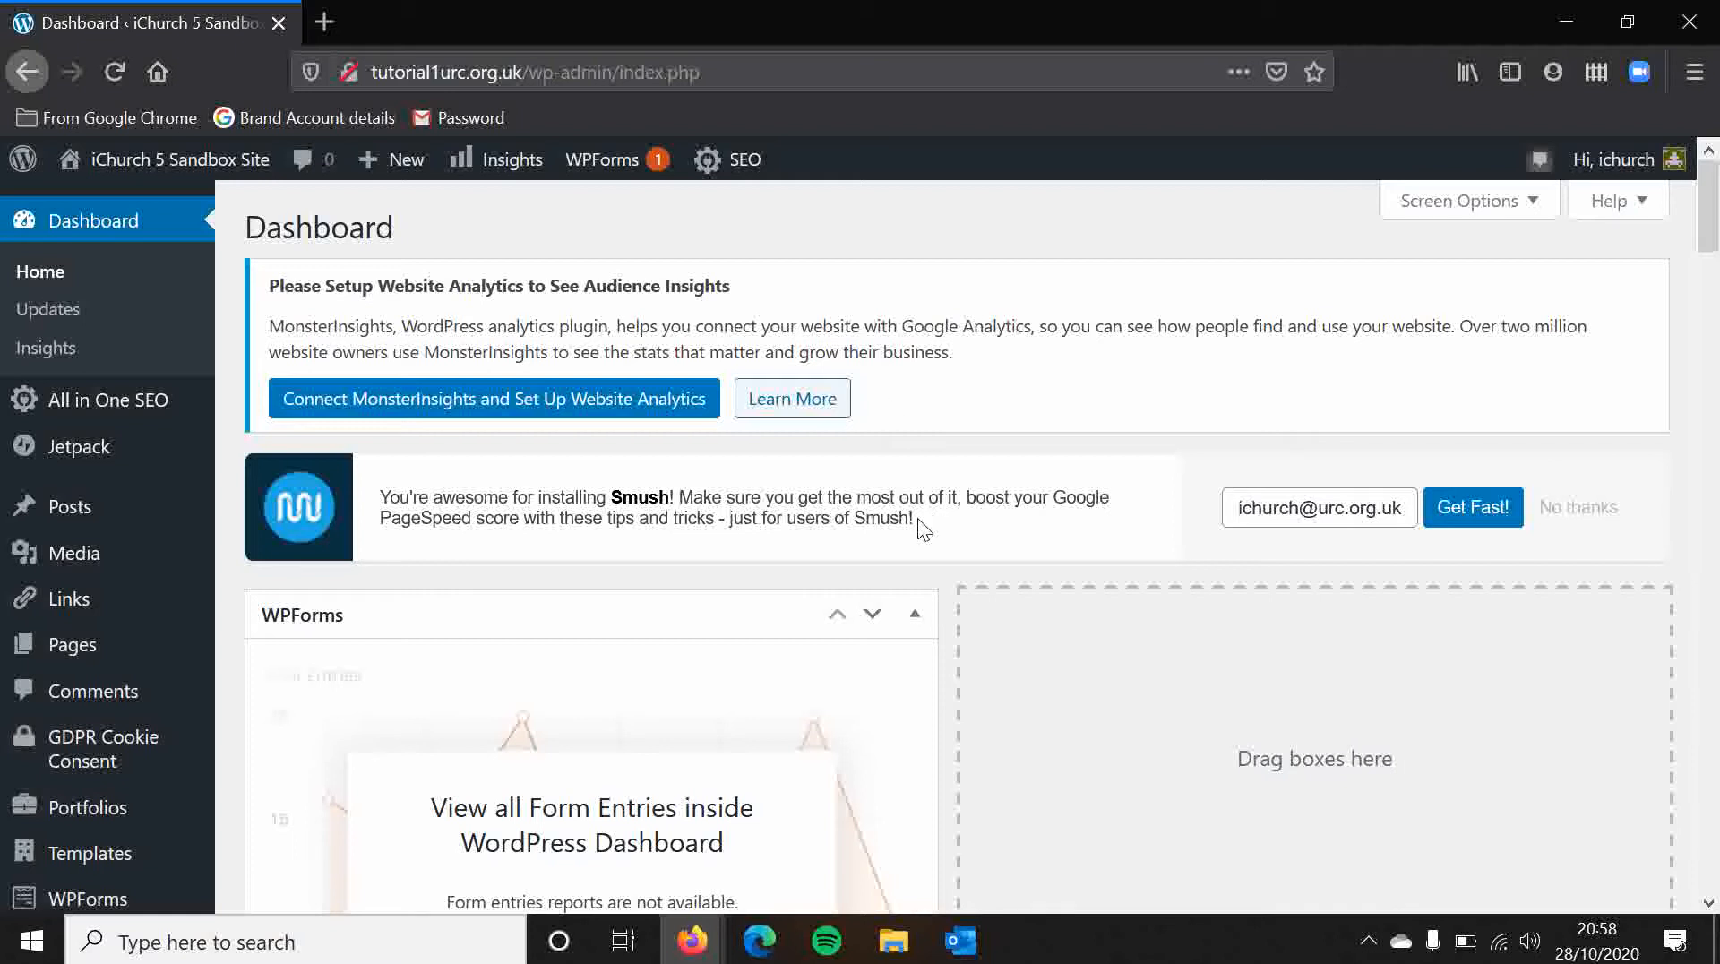
- Collapse the WPForms box on the dashboard
{"action": "scroll", "coordinate": [913, 475], "scroll_direction": "down", "scroll_amount": 2}
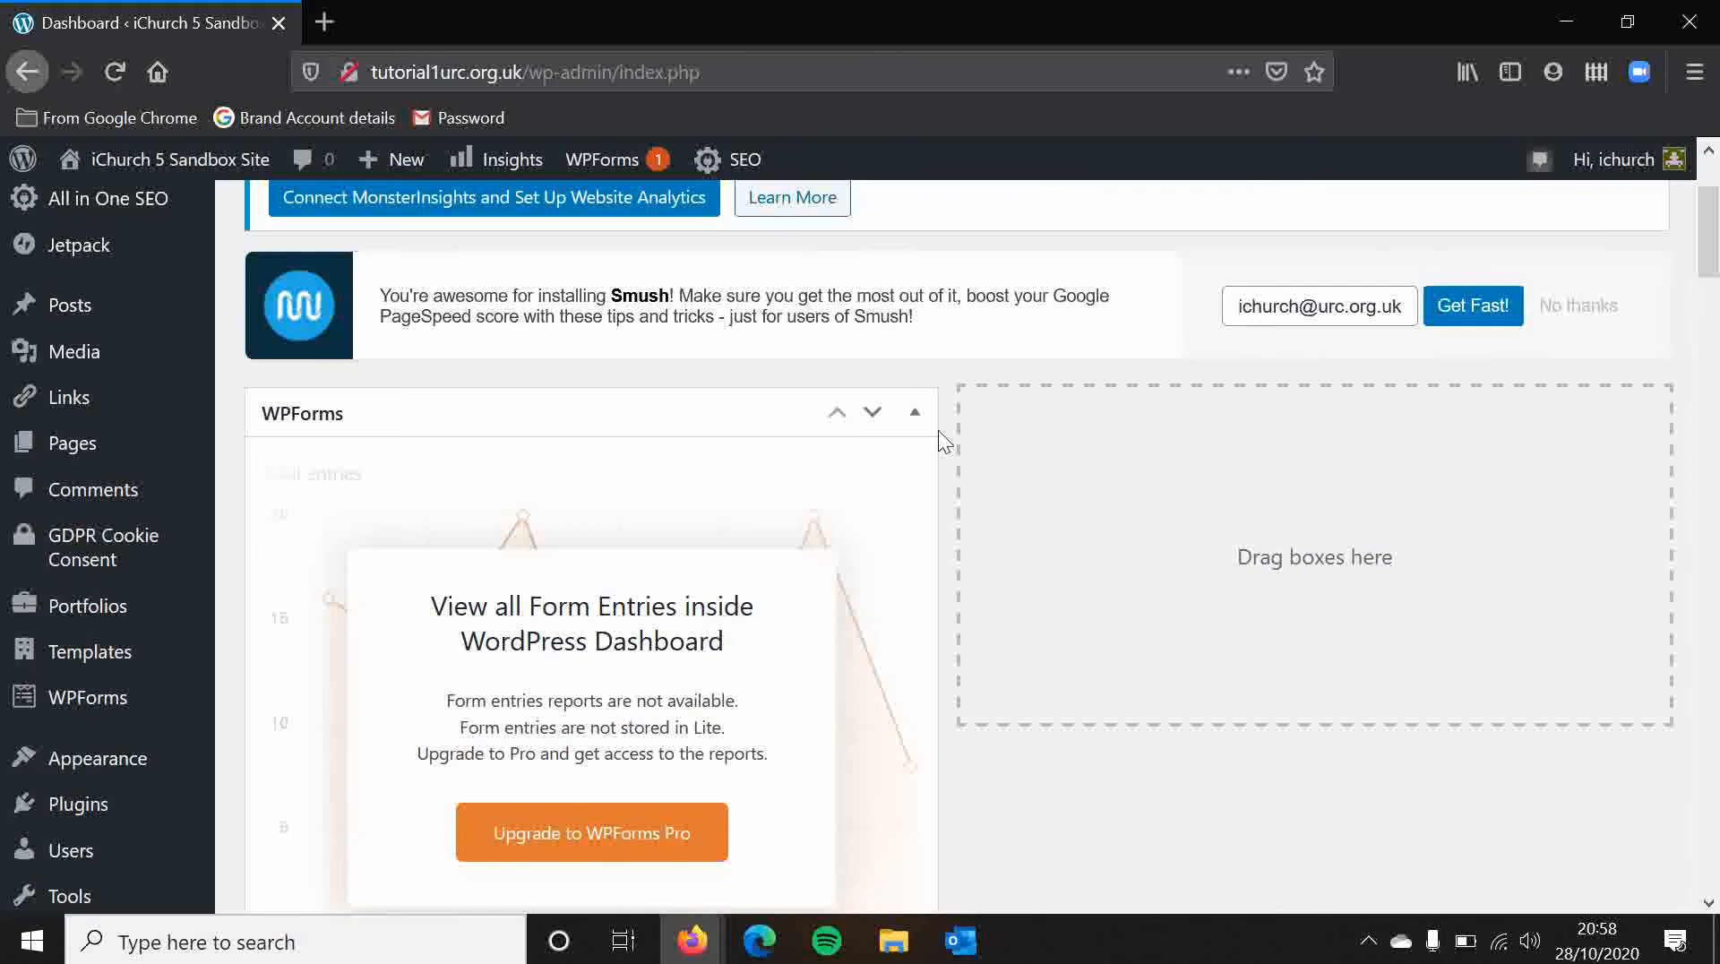
{"action": "left_click", "coordinate": [931, 419]}
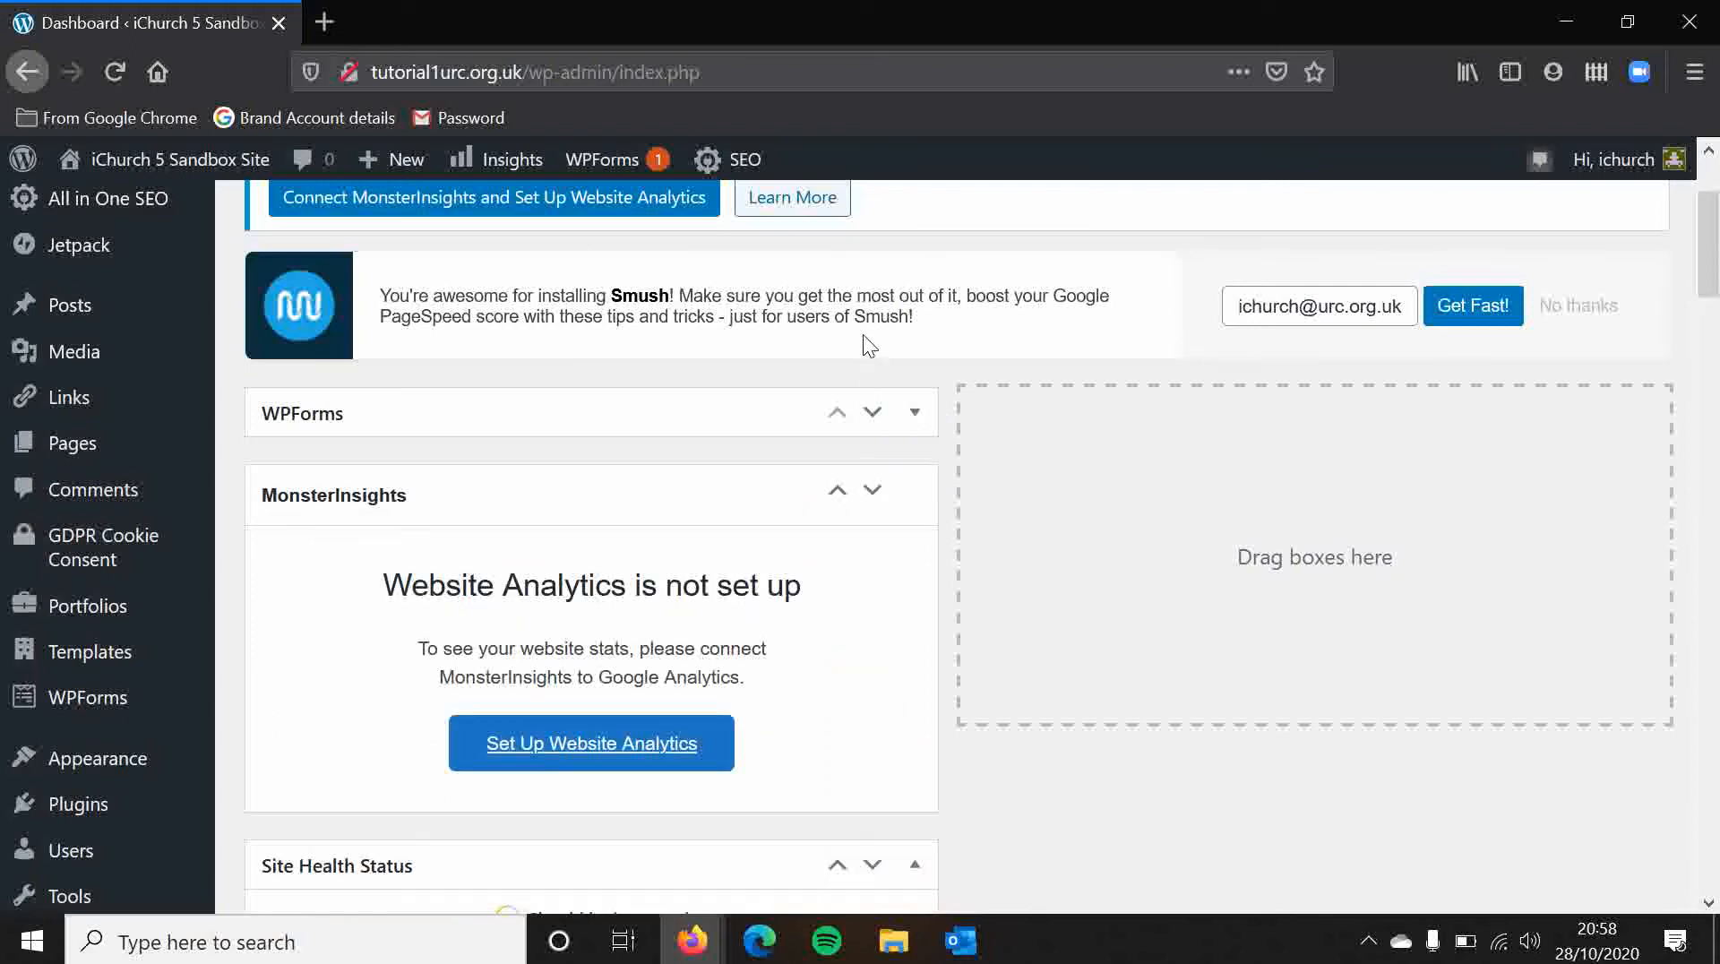
- Open the site's installed plugins list and filter it to show only the active plugins
{"action": "scroll", "coordinate": [943, 368], "scroll_direction": "down", "scroll_amount": 2}
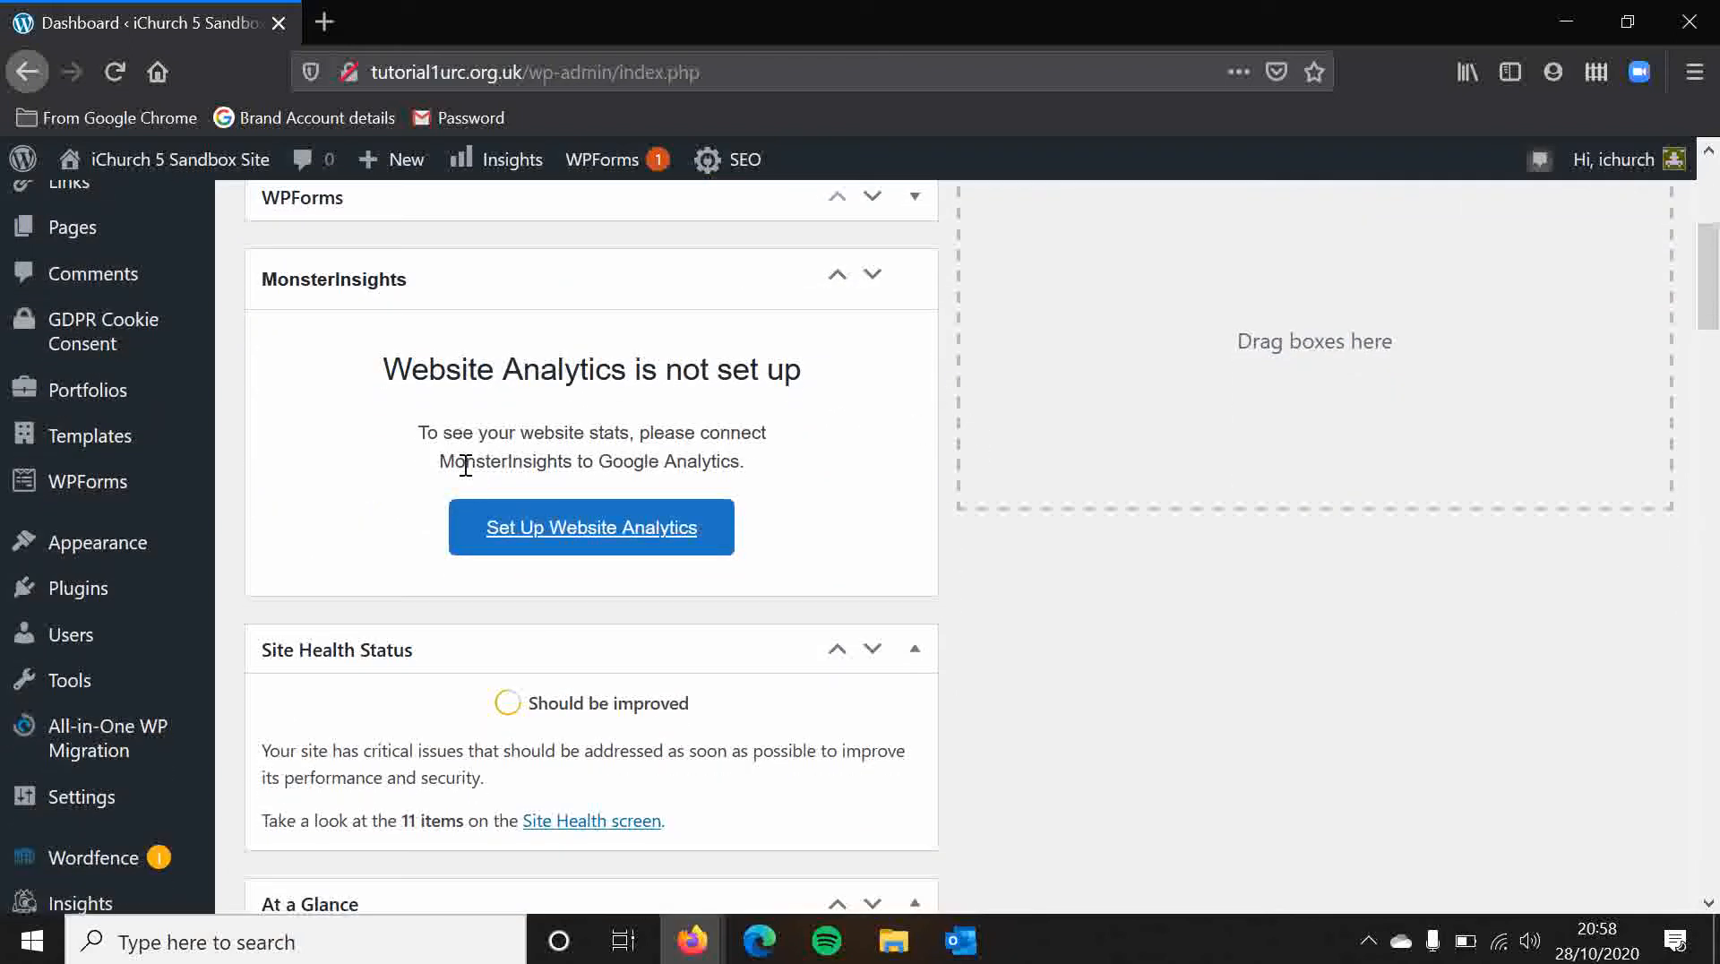
{"action": "mouse_move", "coordinate": [134, 599]}
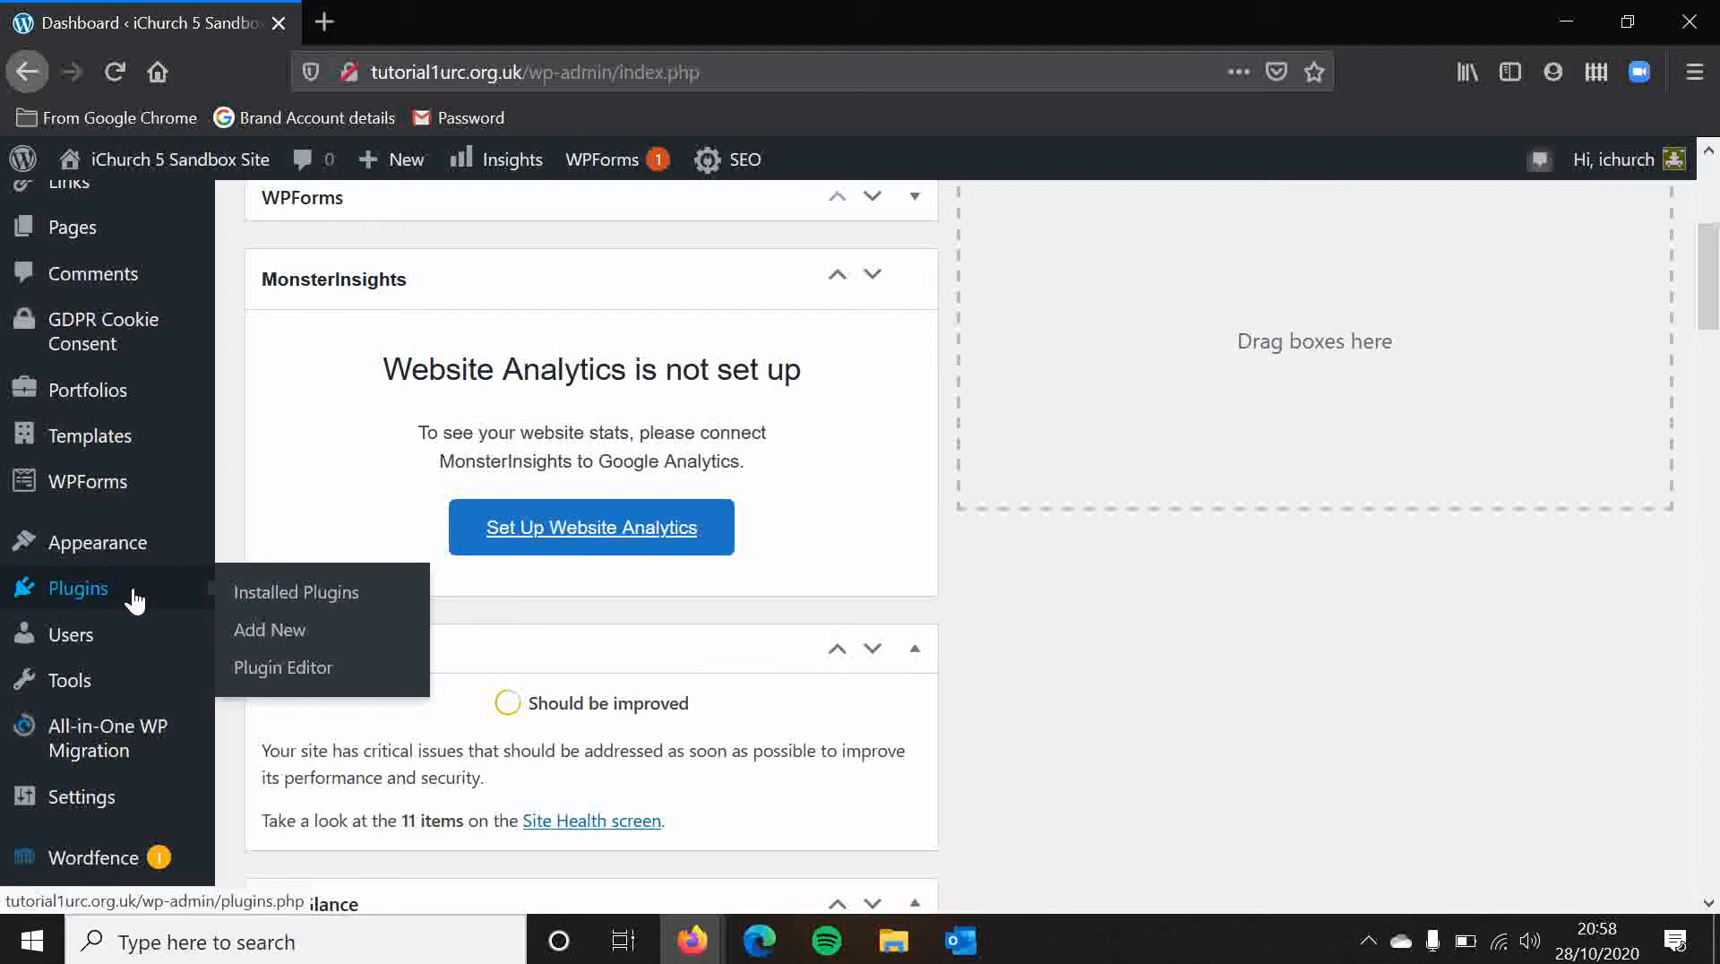
{"action": "left_click", "coordinate": [135, 600]}
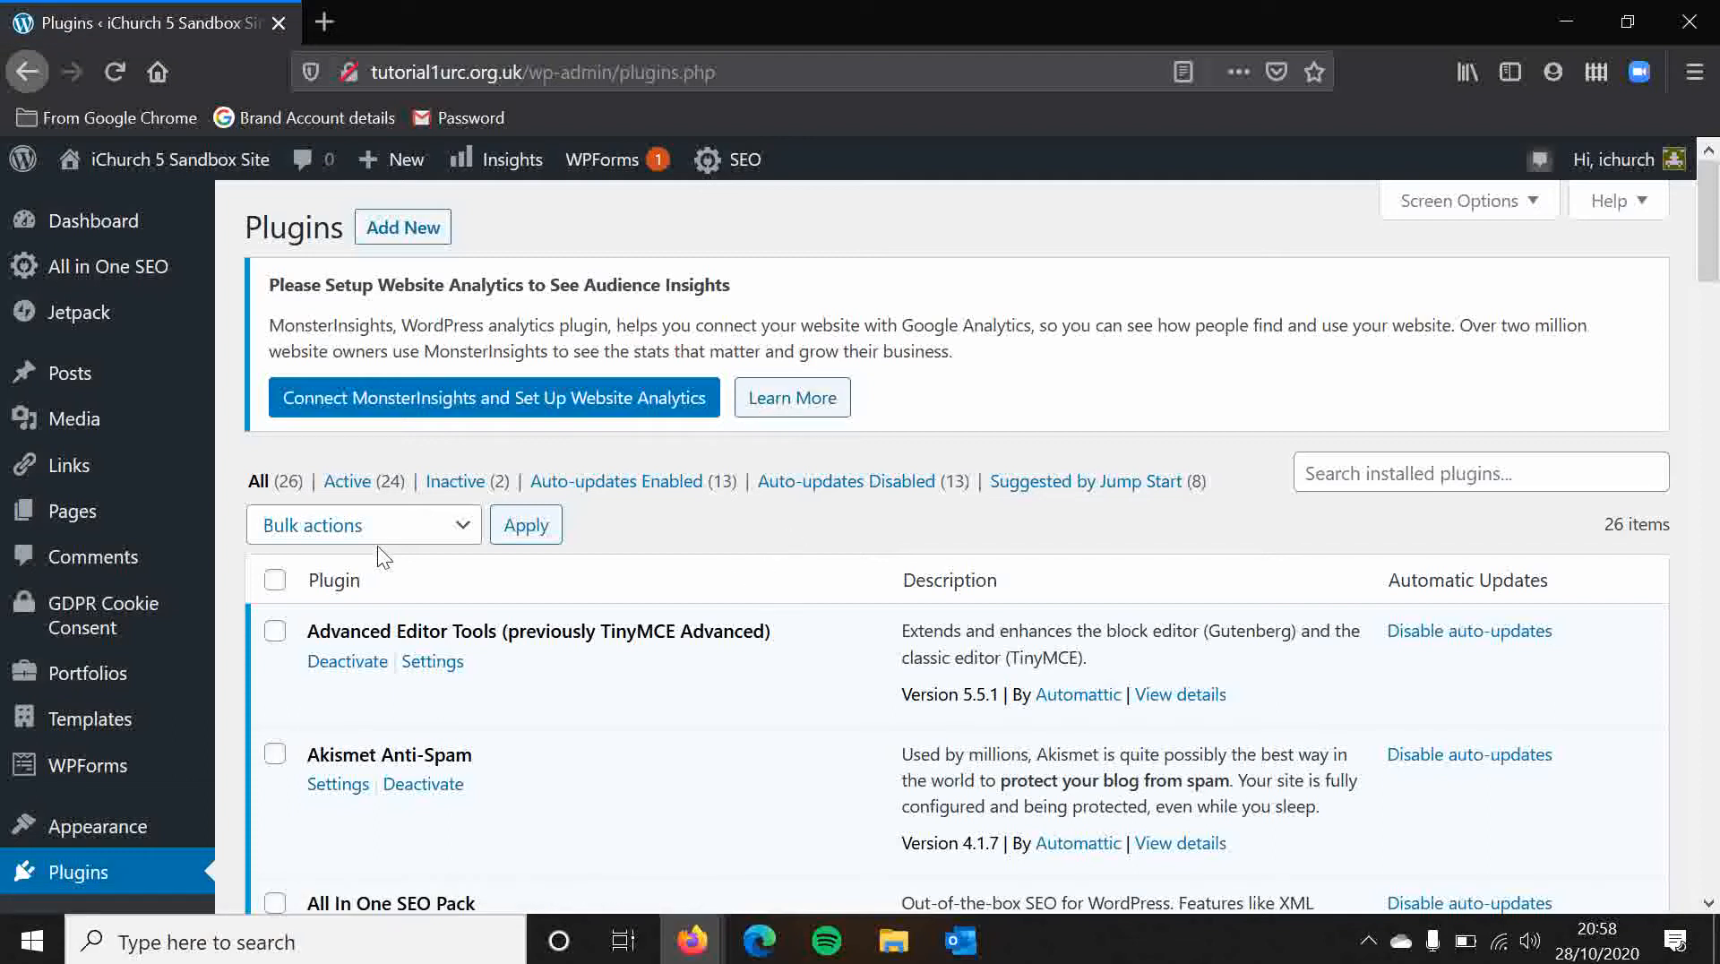
{"action": "left_click", "coordinate": [365, 496]}
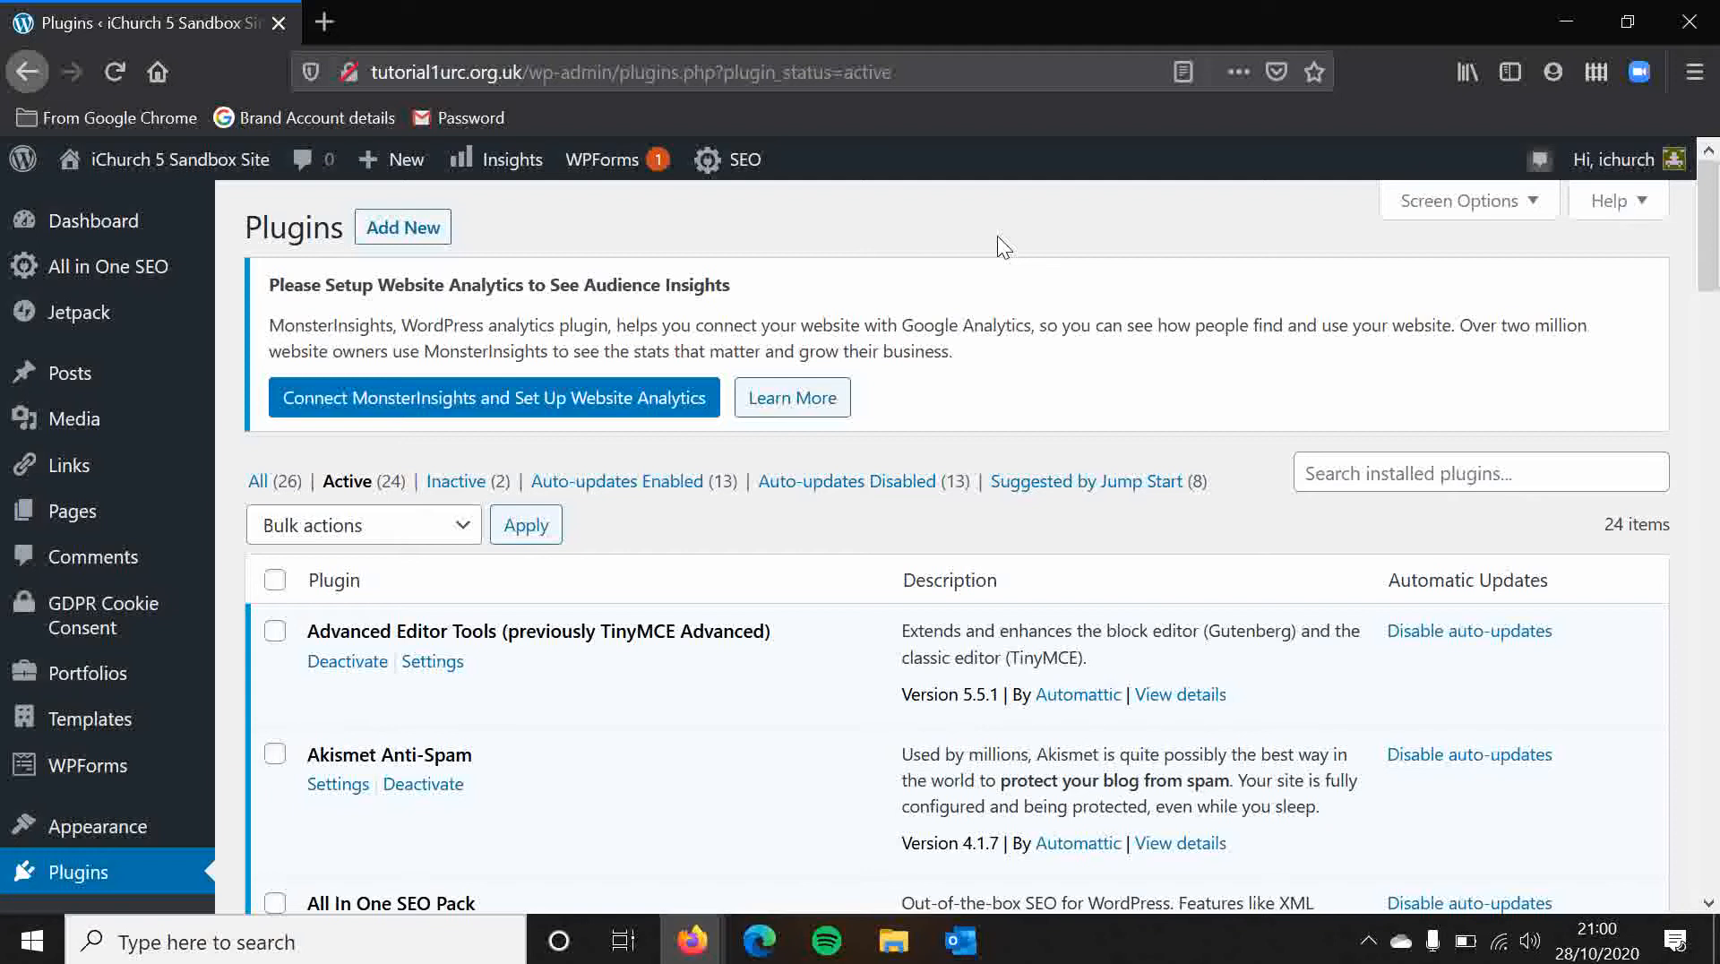
- Open the page for adding new plugins and check which search types the plugin search offers
{"action": "left_click", "coordinate": [405, 228]}
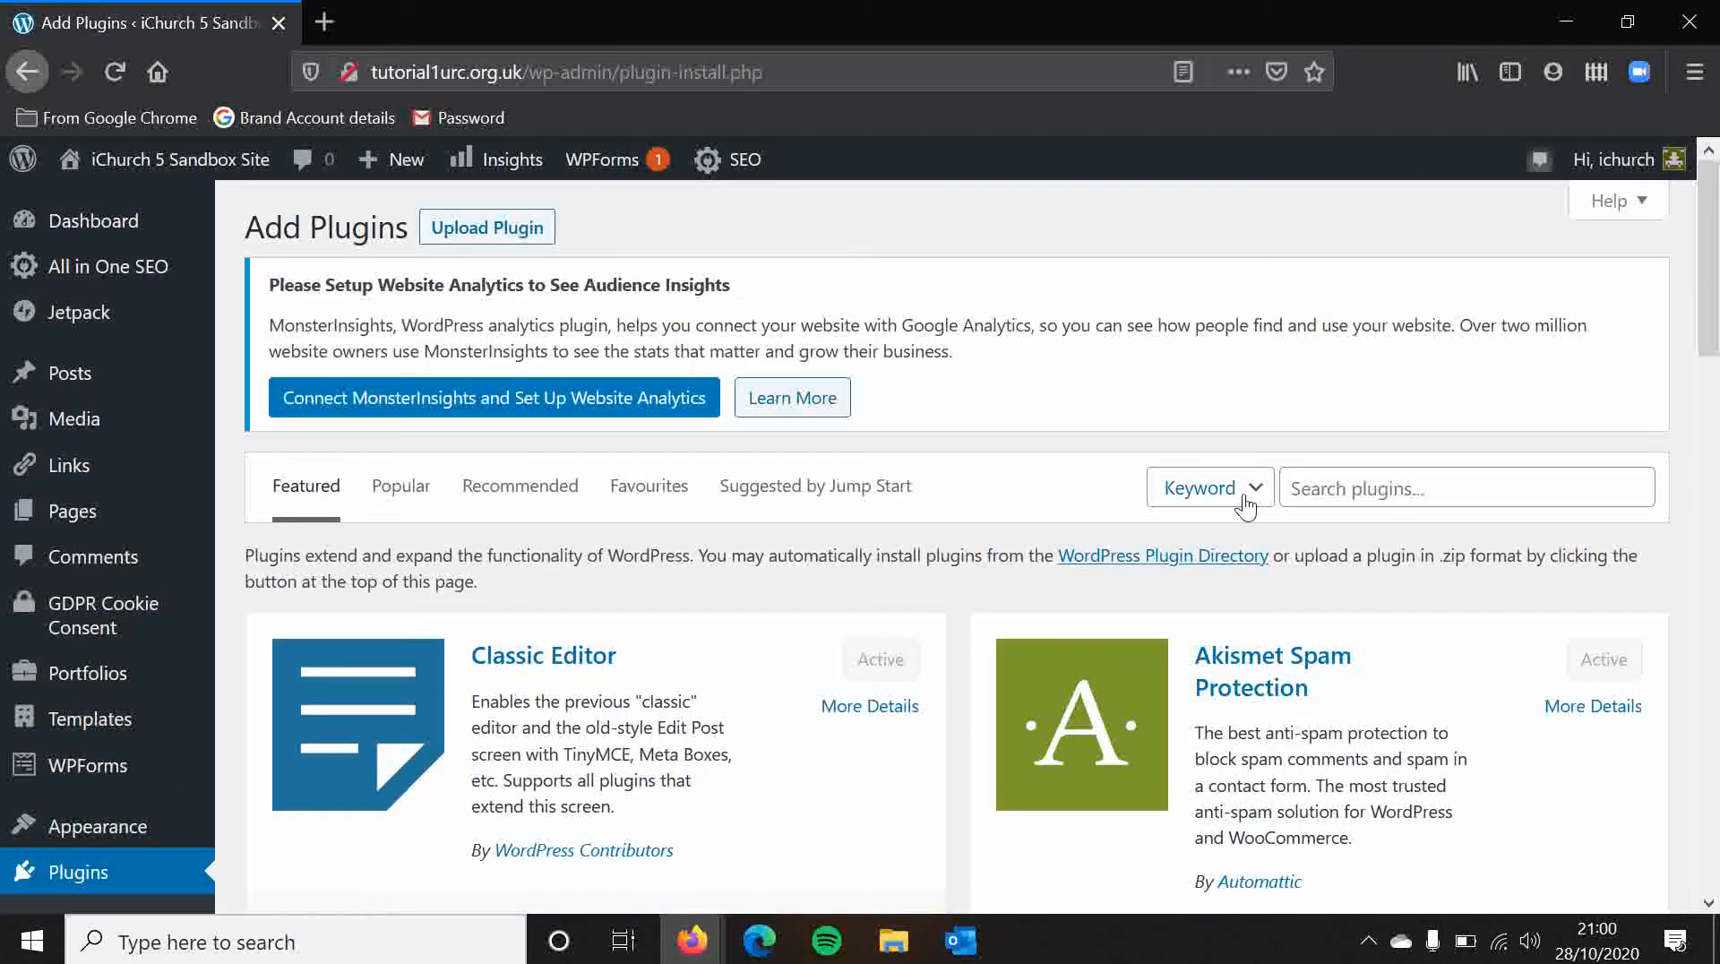
{"action": "left_click", "coordinate": [1245, 507]}
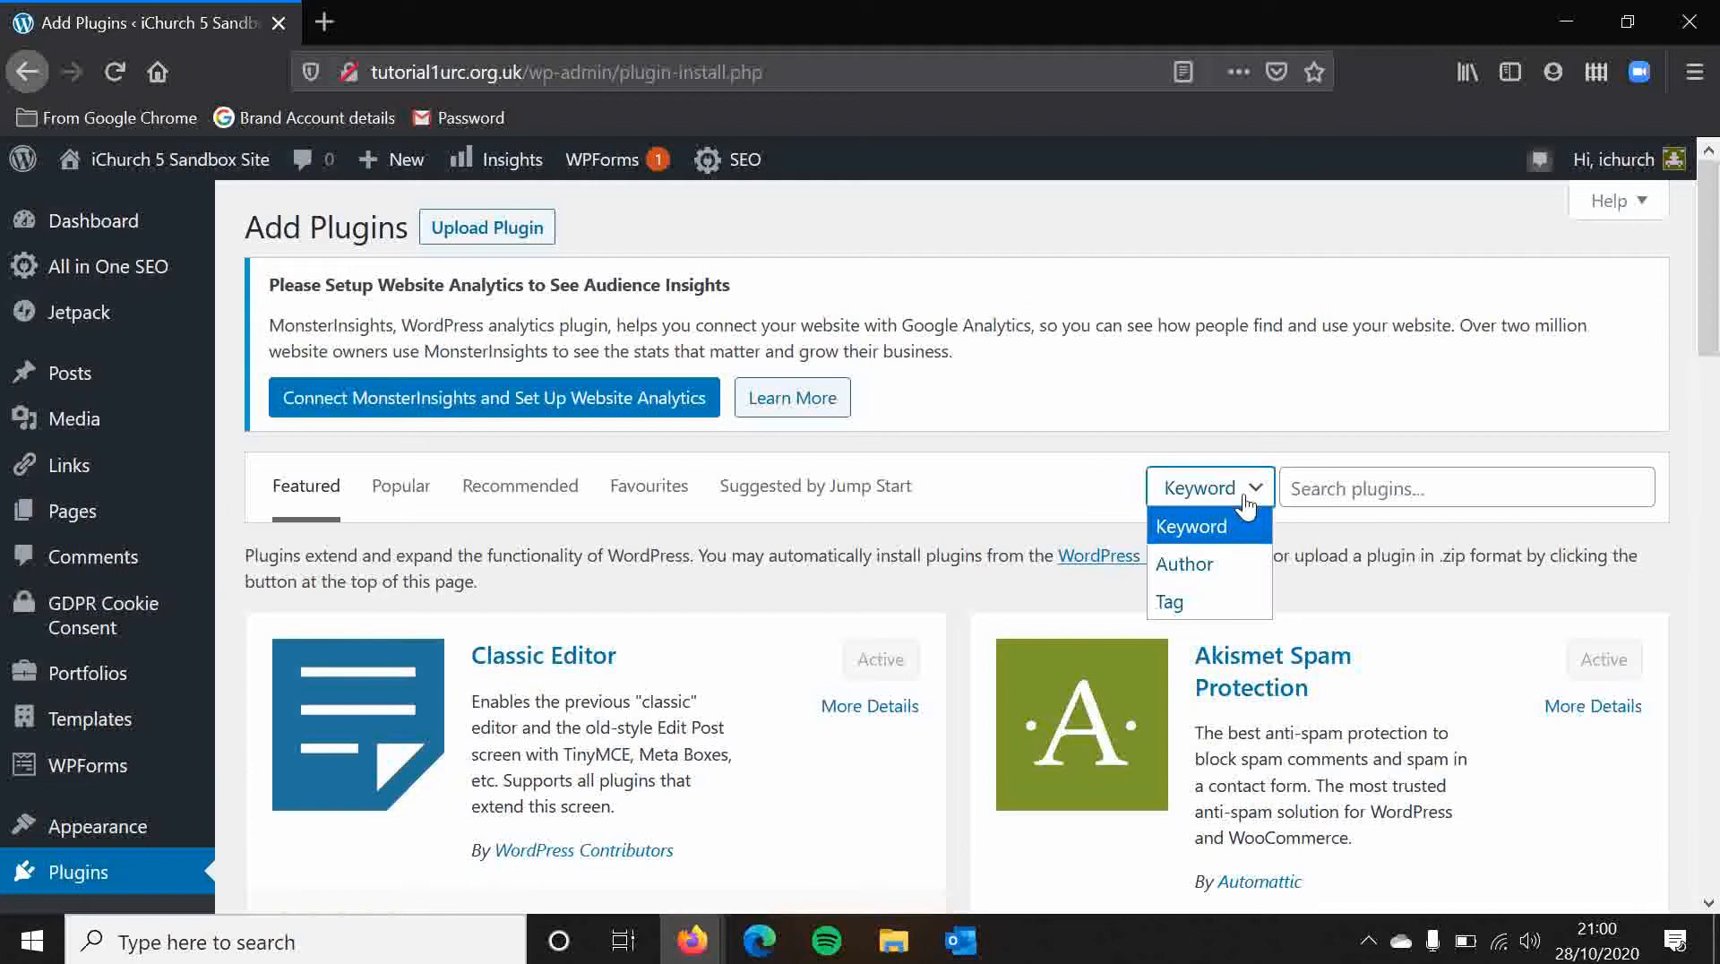
{"action": "left_click", "coordinate": [1277, 459]}
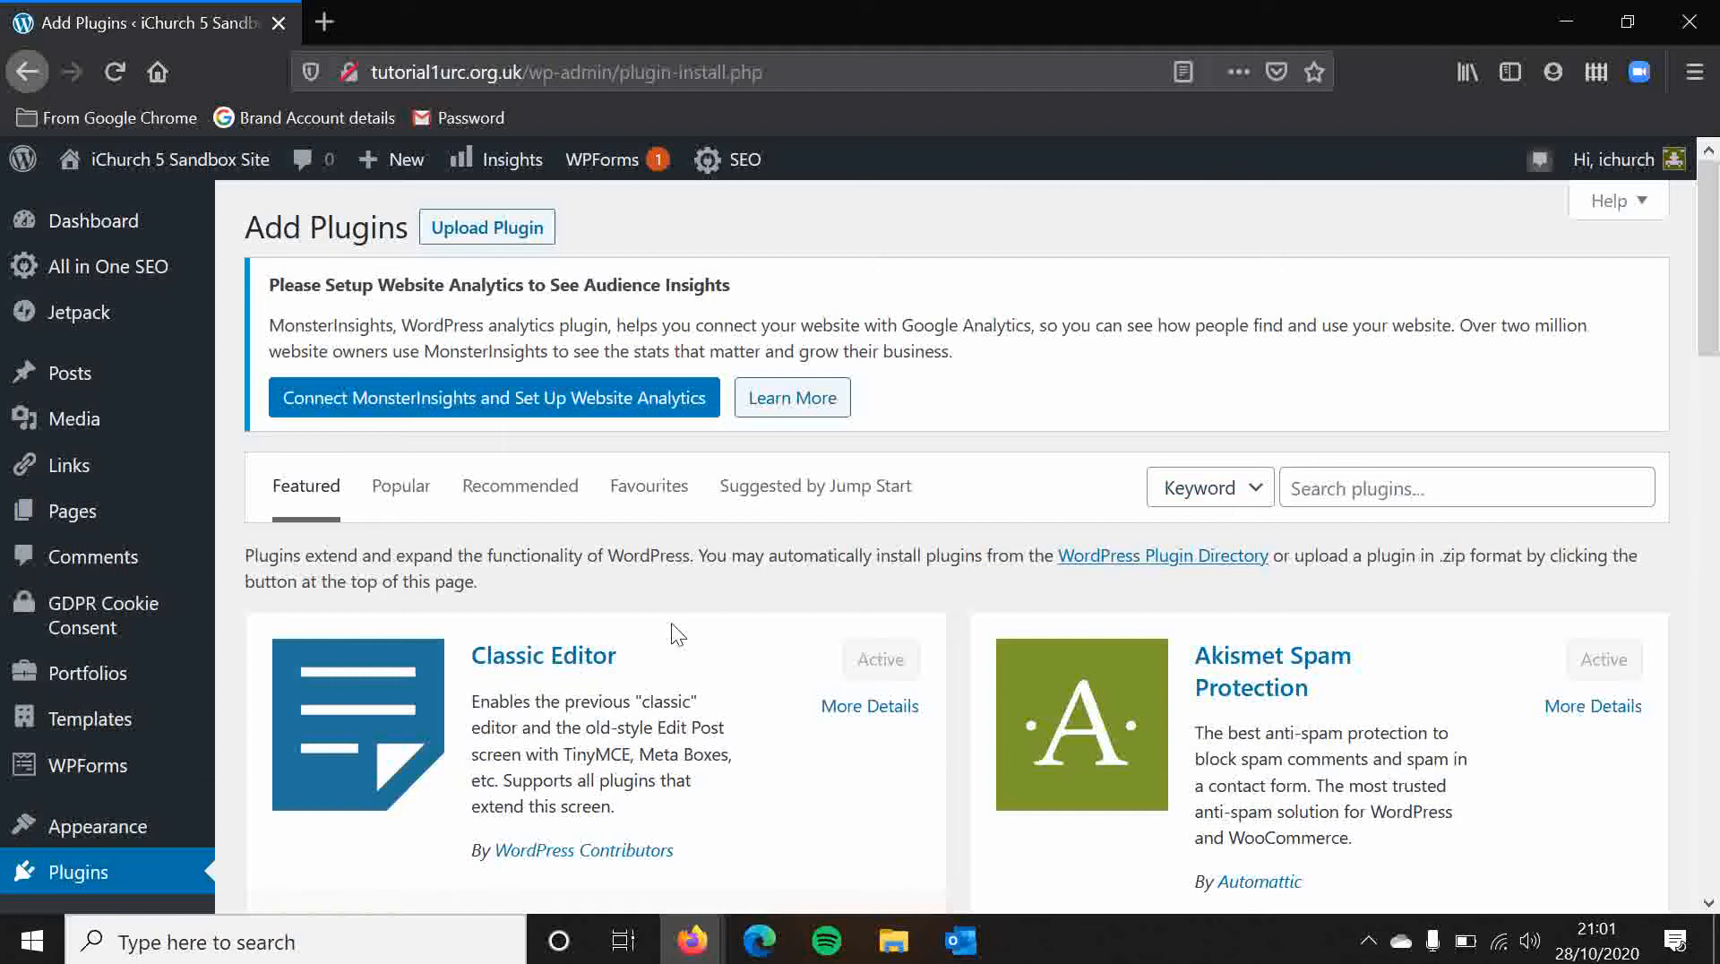
- Install the bbPress plugin from the featured plugins
{"action": "scroll", "coordinate": [702, 561], "scroll_direction": "down", "scroll_amount": 2}
{"action": "scroll", "coordinate": [699, 560], "scroll_direction": "down", "scroll_amount": 1}
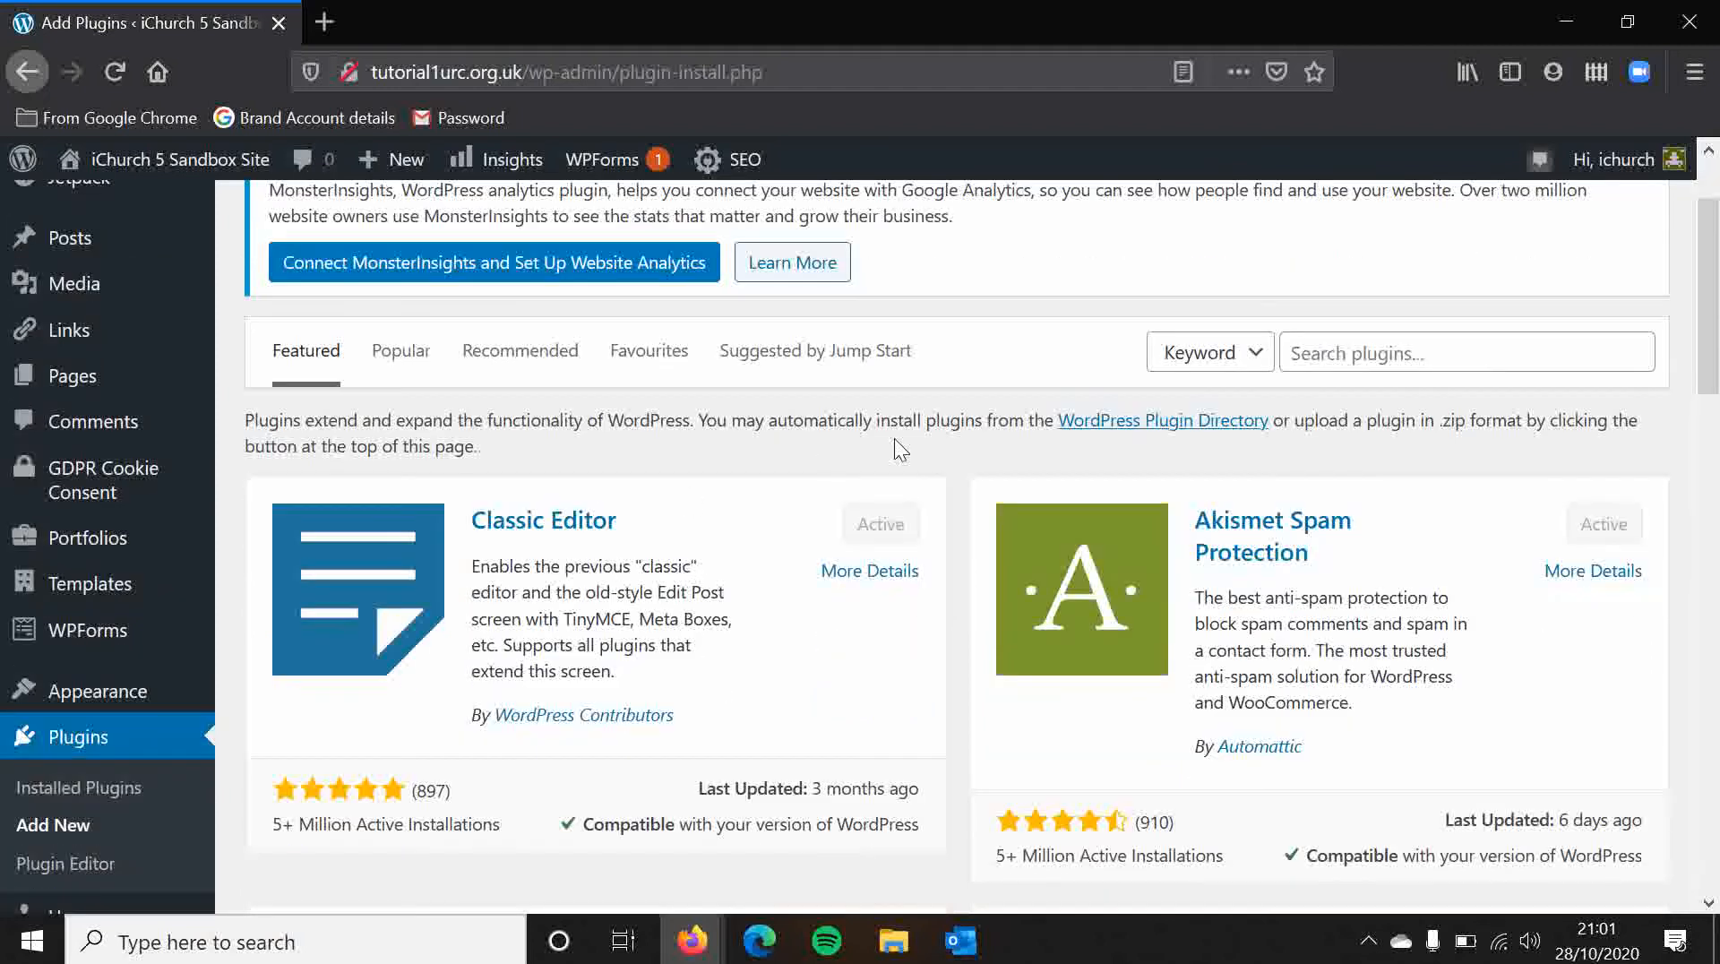
{"action": "scroll", "coordinate": [898, 439], "scroll_direction": "up", "scroll_amount": 3}
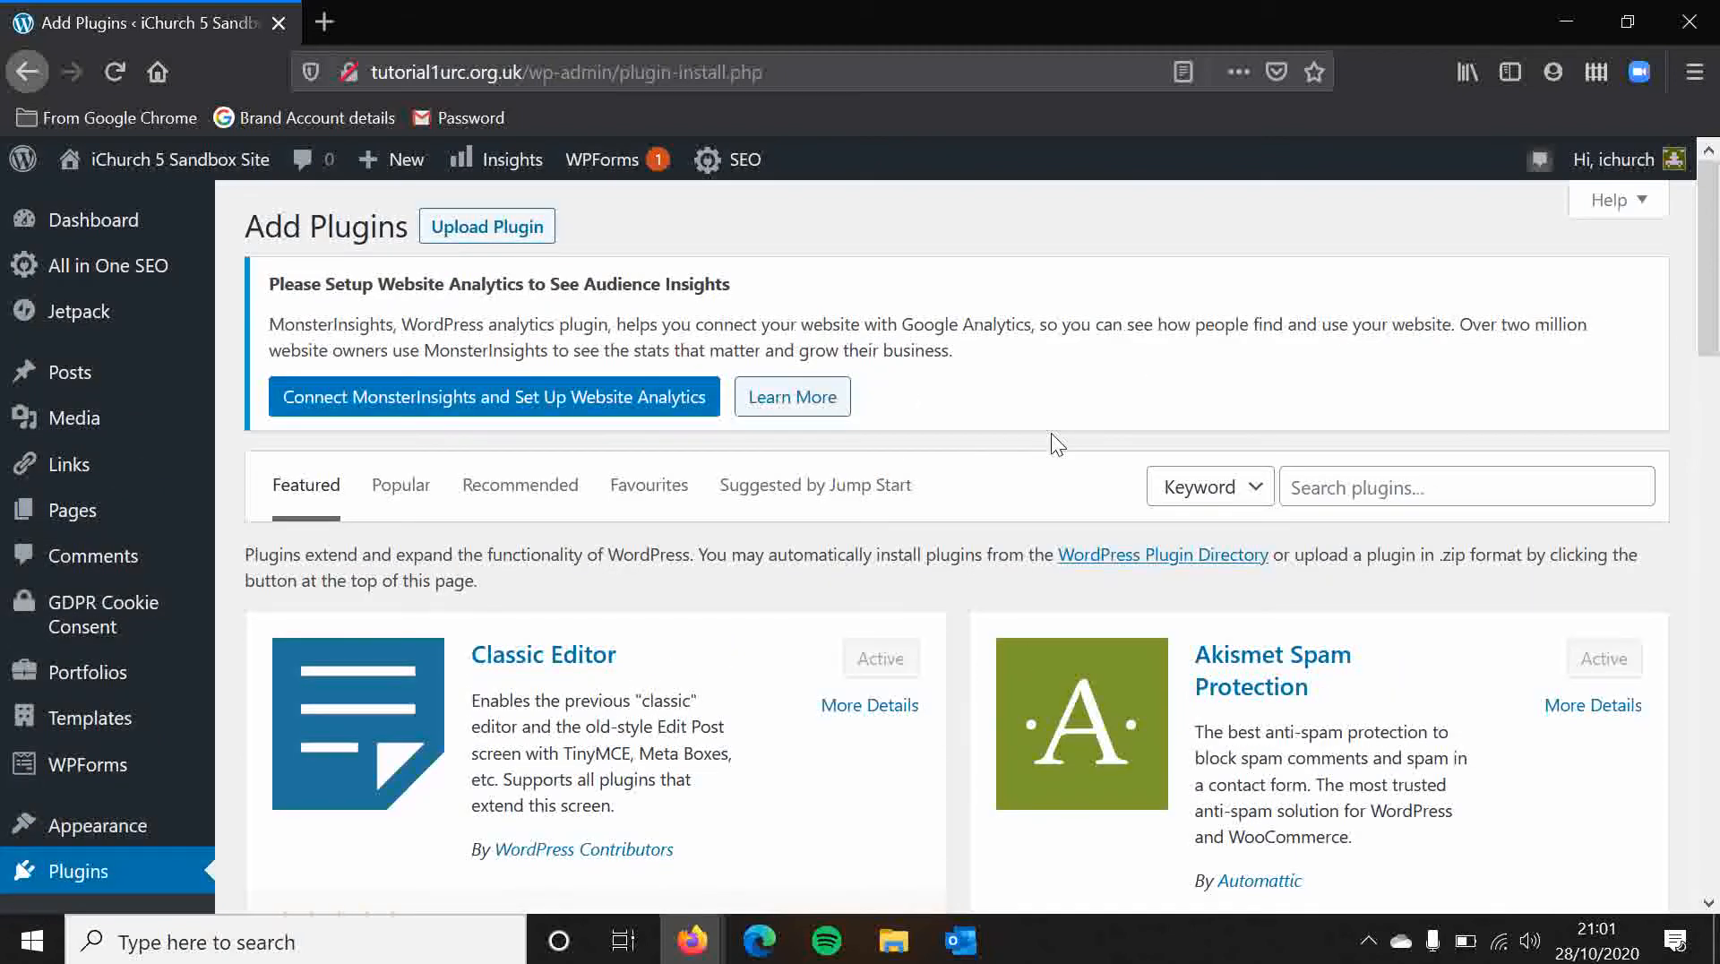
{"action": "scroll", "coordinate": [1054, 439], "scroll_direction": "down", "scroll_amount": 5}
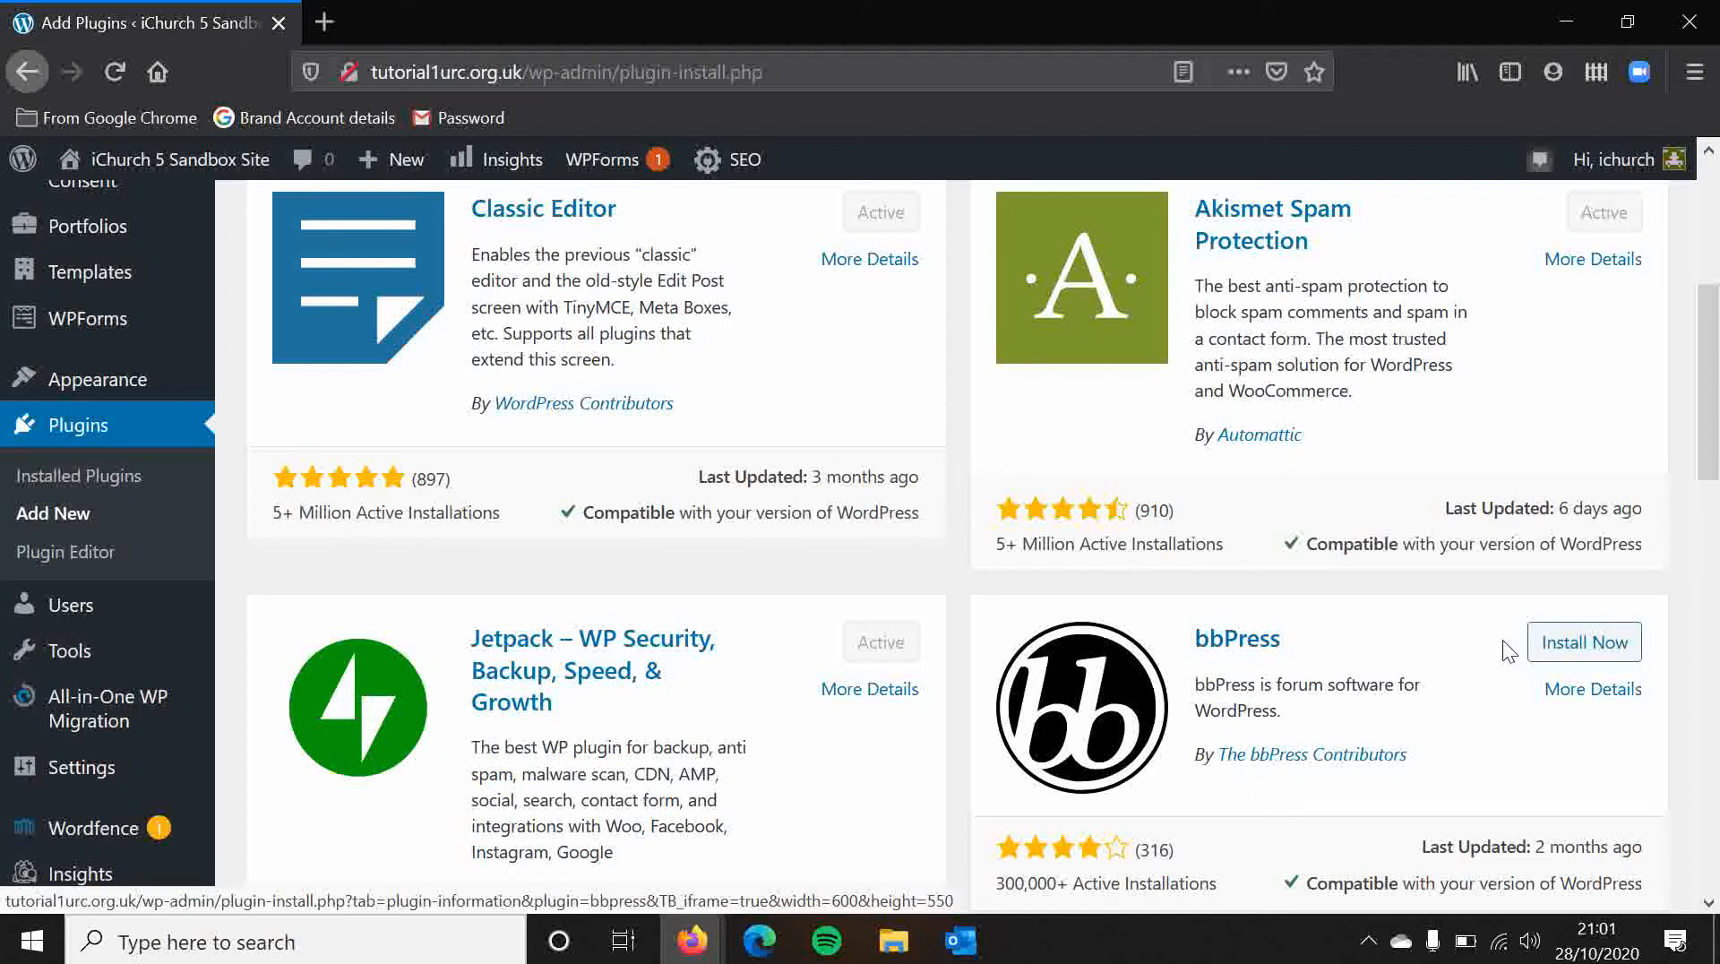
{"action": "left_click", "coordinate": [1566, 643]}
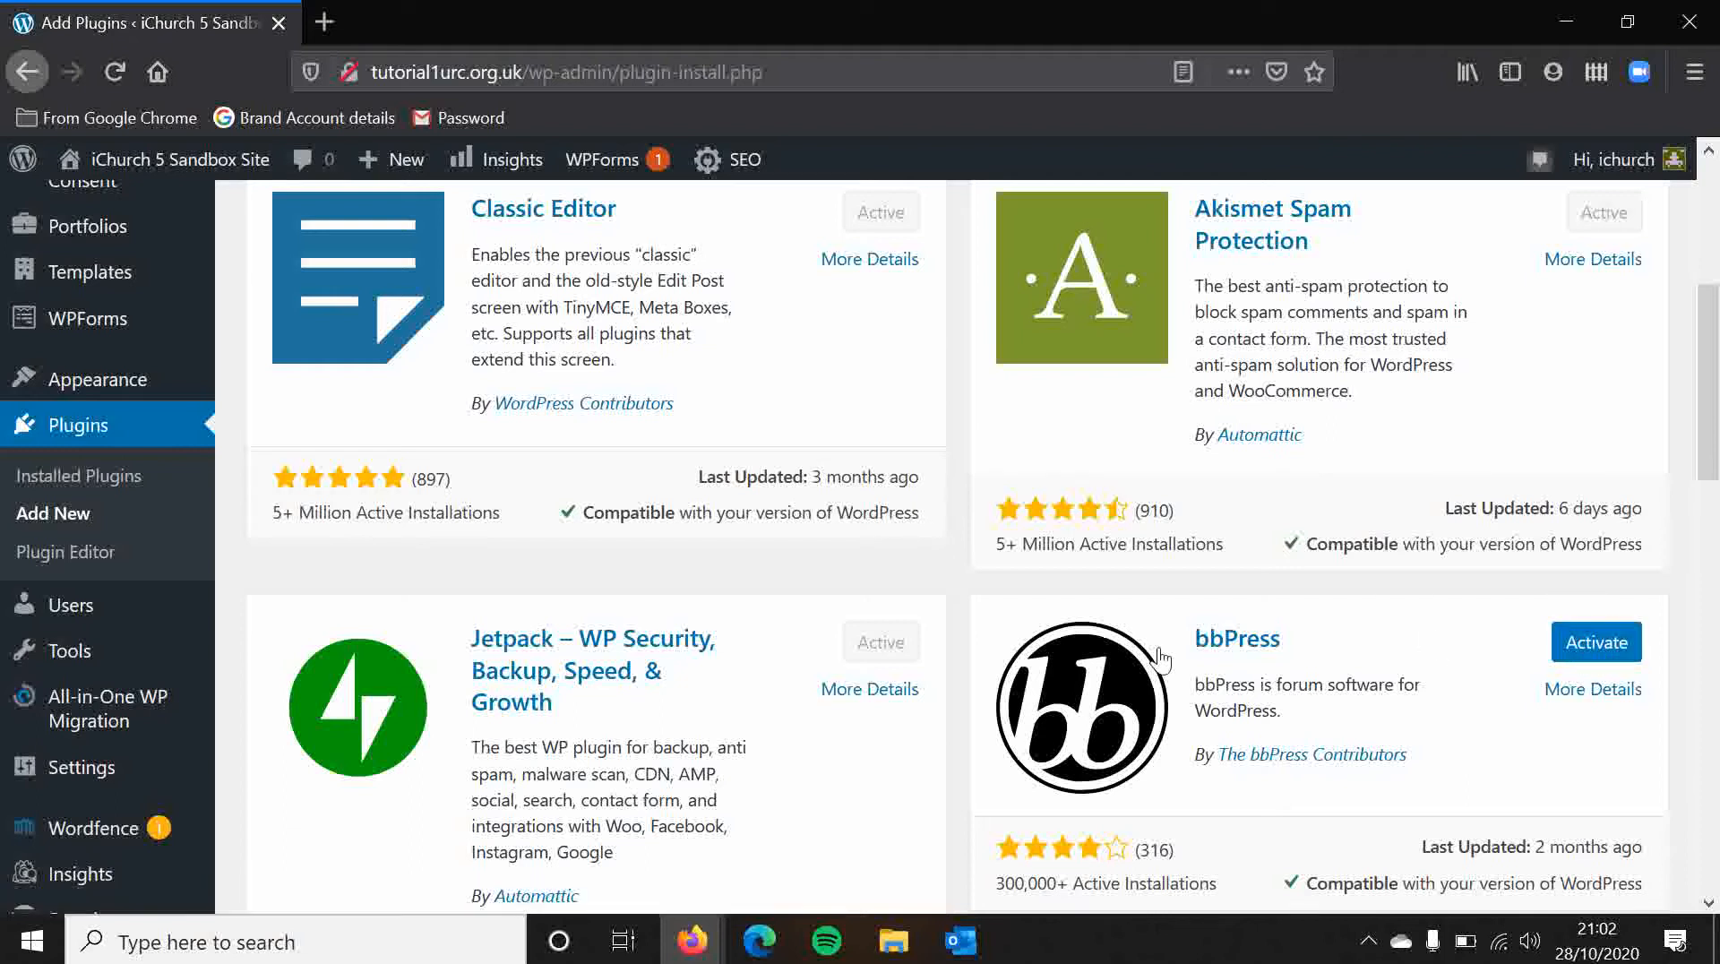
- Examine the featured plugins' star ratings, review counts, active installations, last update dates and WordPress compatibility
{"action": "scroll", "coordinate": [952, 507], "scroll_direction": "up", "scroll_amount": 2}
{"action": "scroll", "coordinate": [952, 506], "scroll_direction": "up", "scroll_amount": 1}
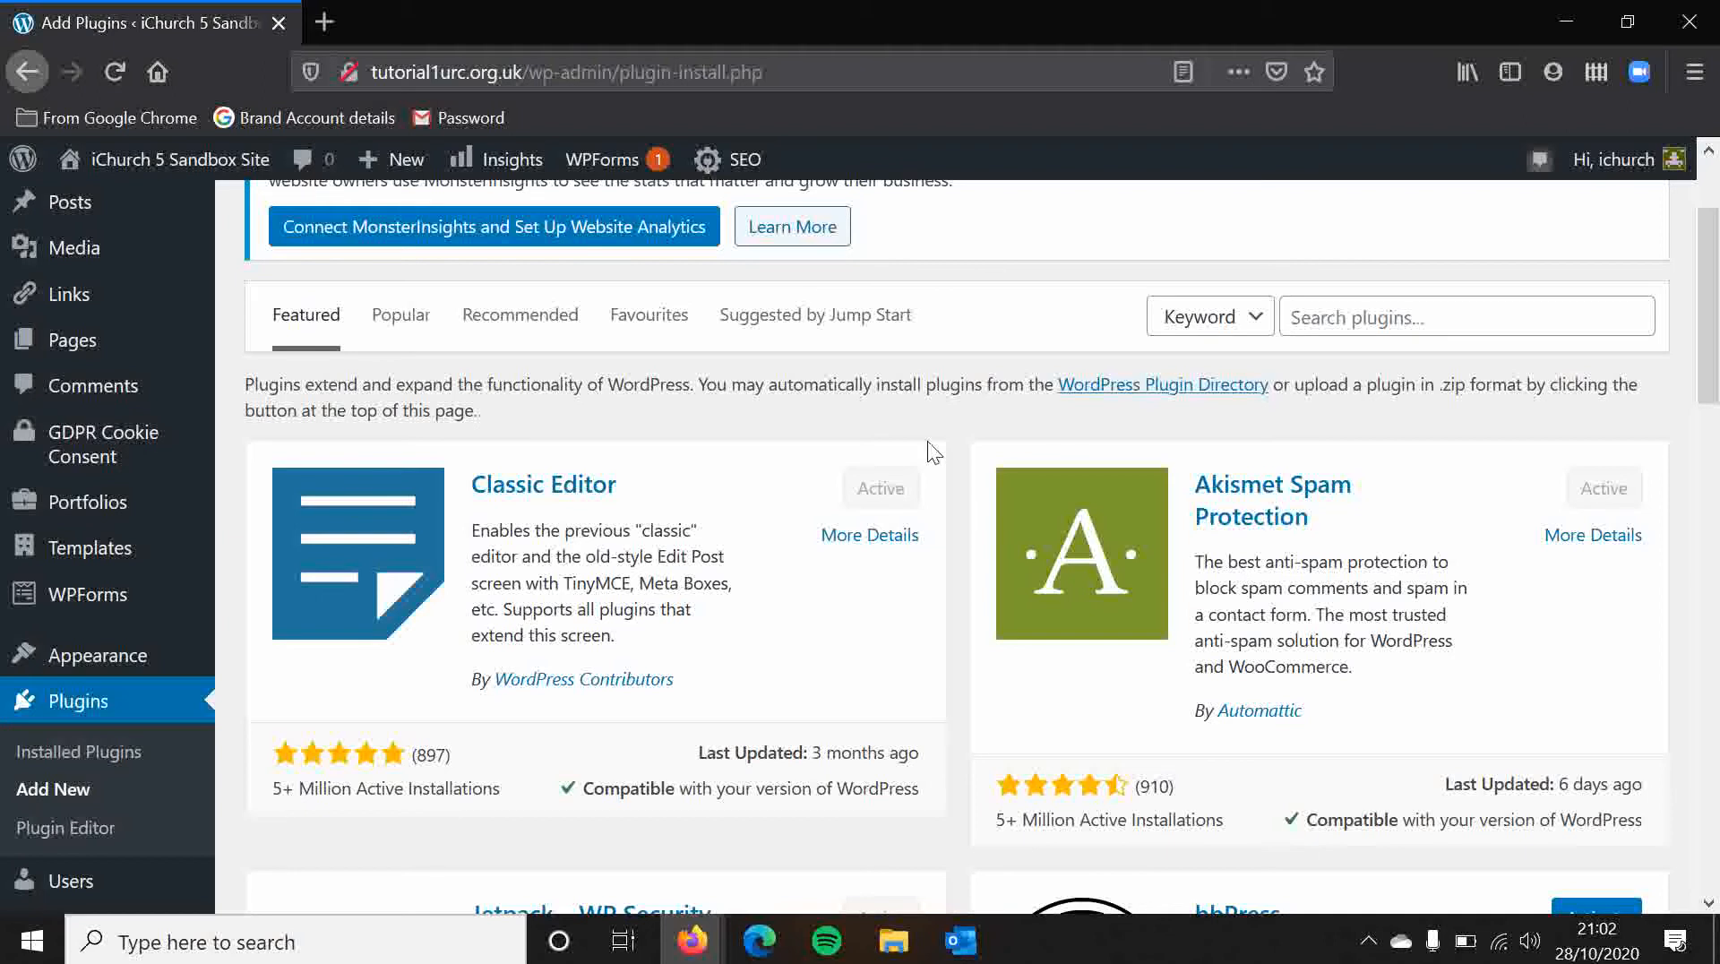
{"action": "scroll", "coordinate": [932, 448], "scroll_direction": "down", "scroll_amount": 2}
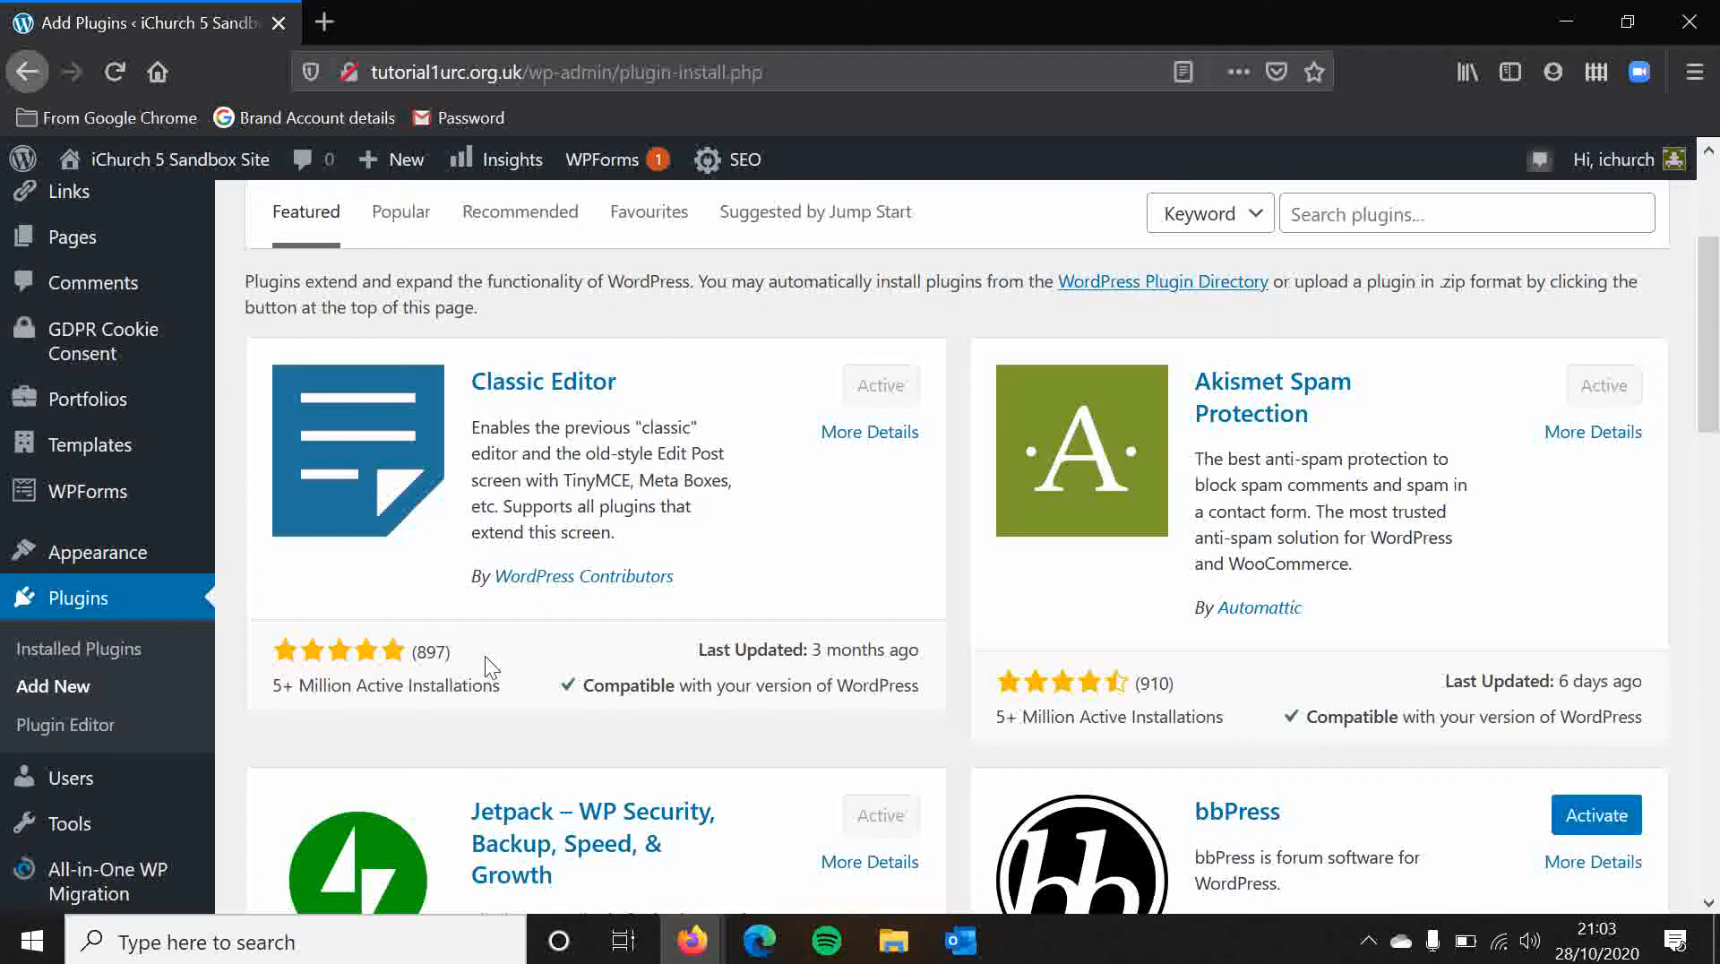
{"action": "double_click", "coordinate": [437, 653]}
{"action": "left_click", "coordinate": [484, 640]}
{"action": "left_click_drag", "start_coordinate": [408, 659], "coordinate": [450, 688]}
{"action": "left_click", "coordinate": [502, 687]}
{"action": "scroll", "coordinate": [512, 708], "scroll_direction": "down", "scroll_amount": 3}
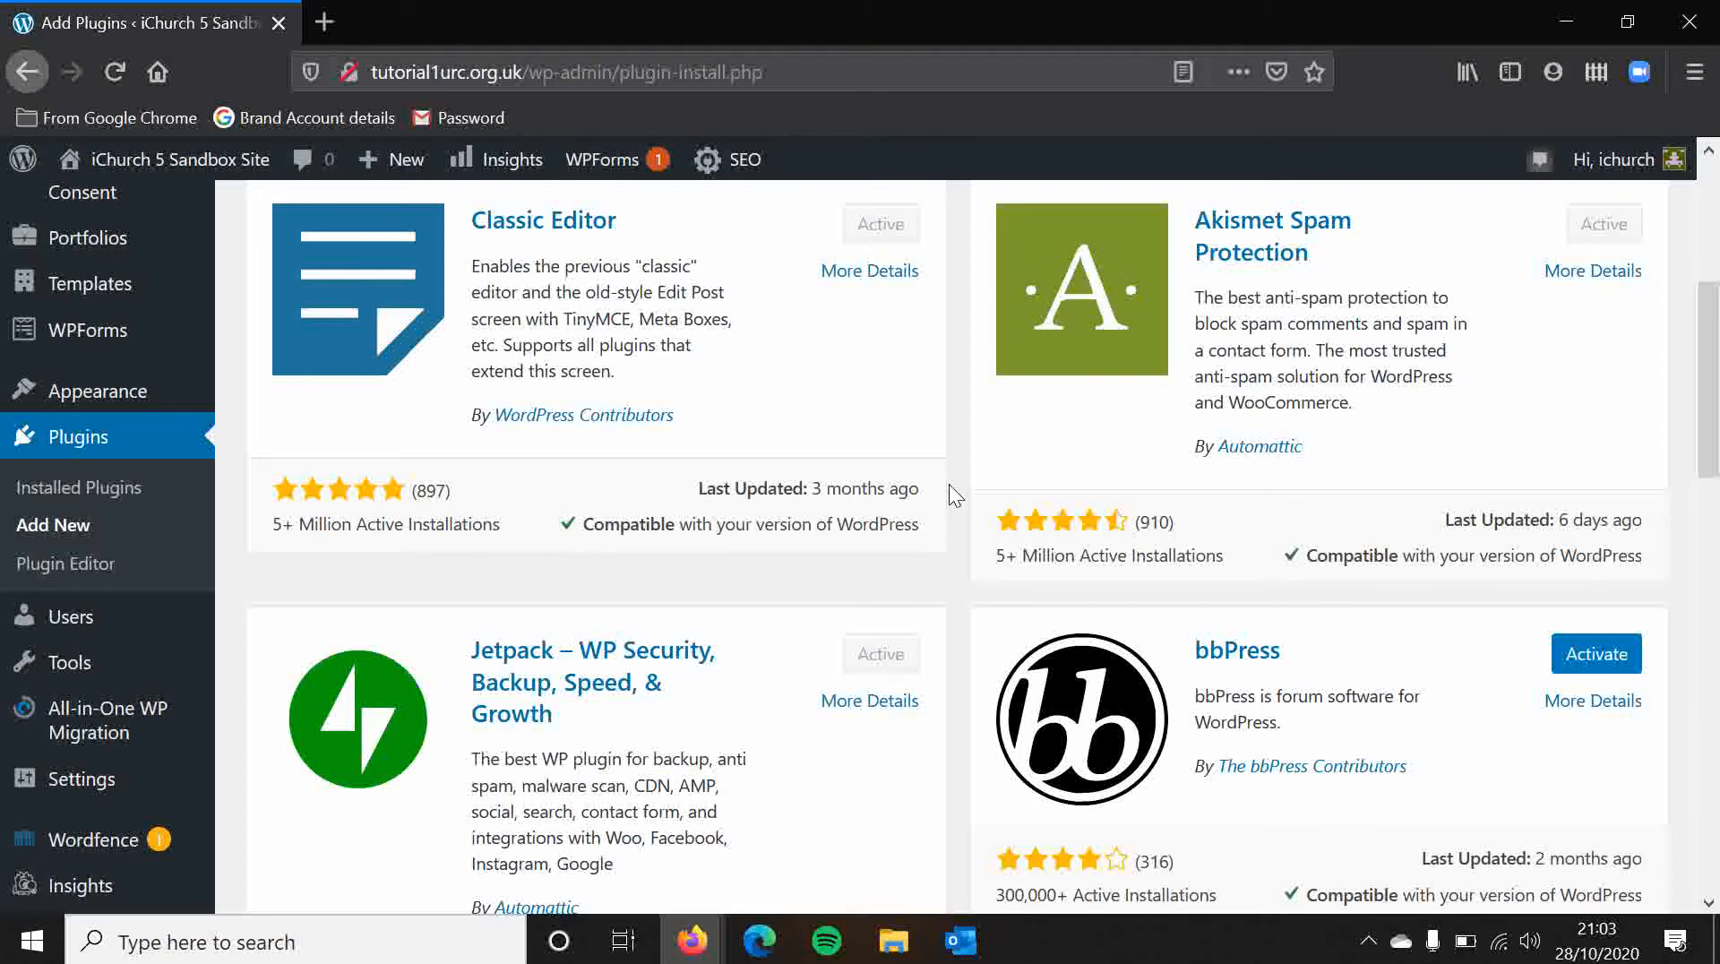
{"action": "scroll", "coordinate": [956, 495], "scroll_direction": "down", "scroll_amount": 1}
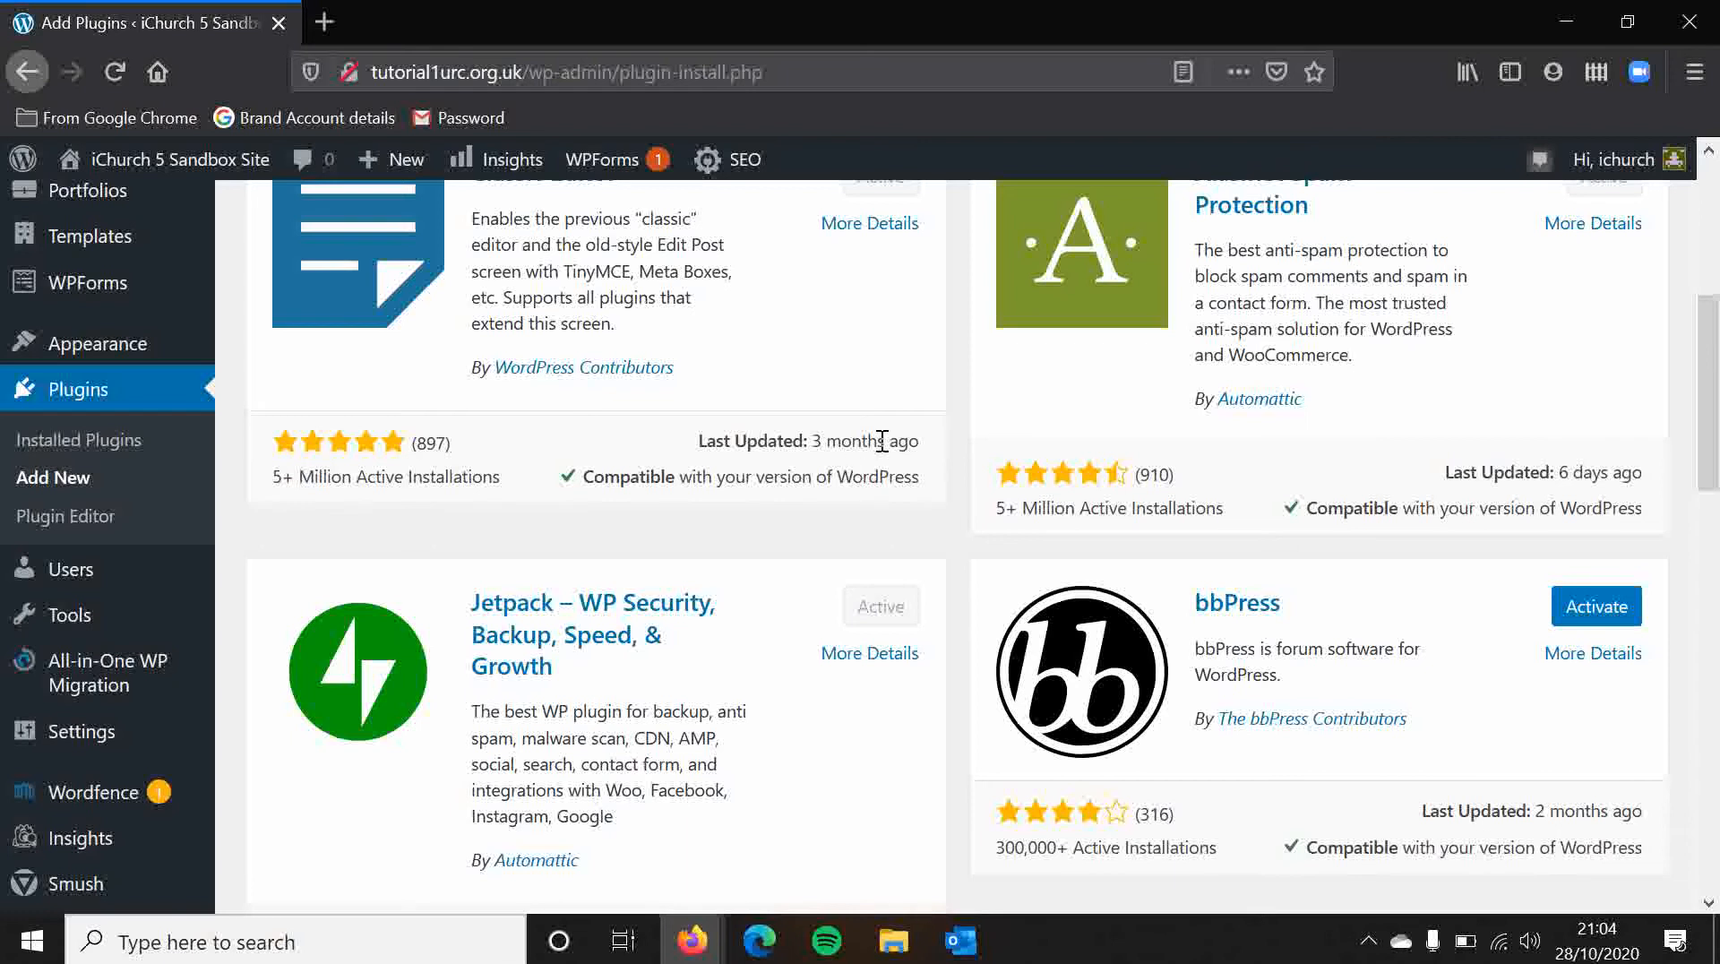
{"action": "scroll", "coordinate": [811, 440], "scroll_direction": "up", "scroll_amount": 2}
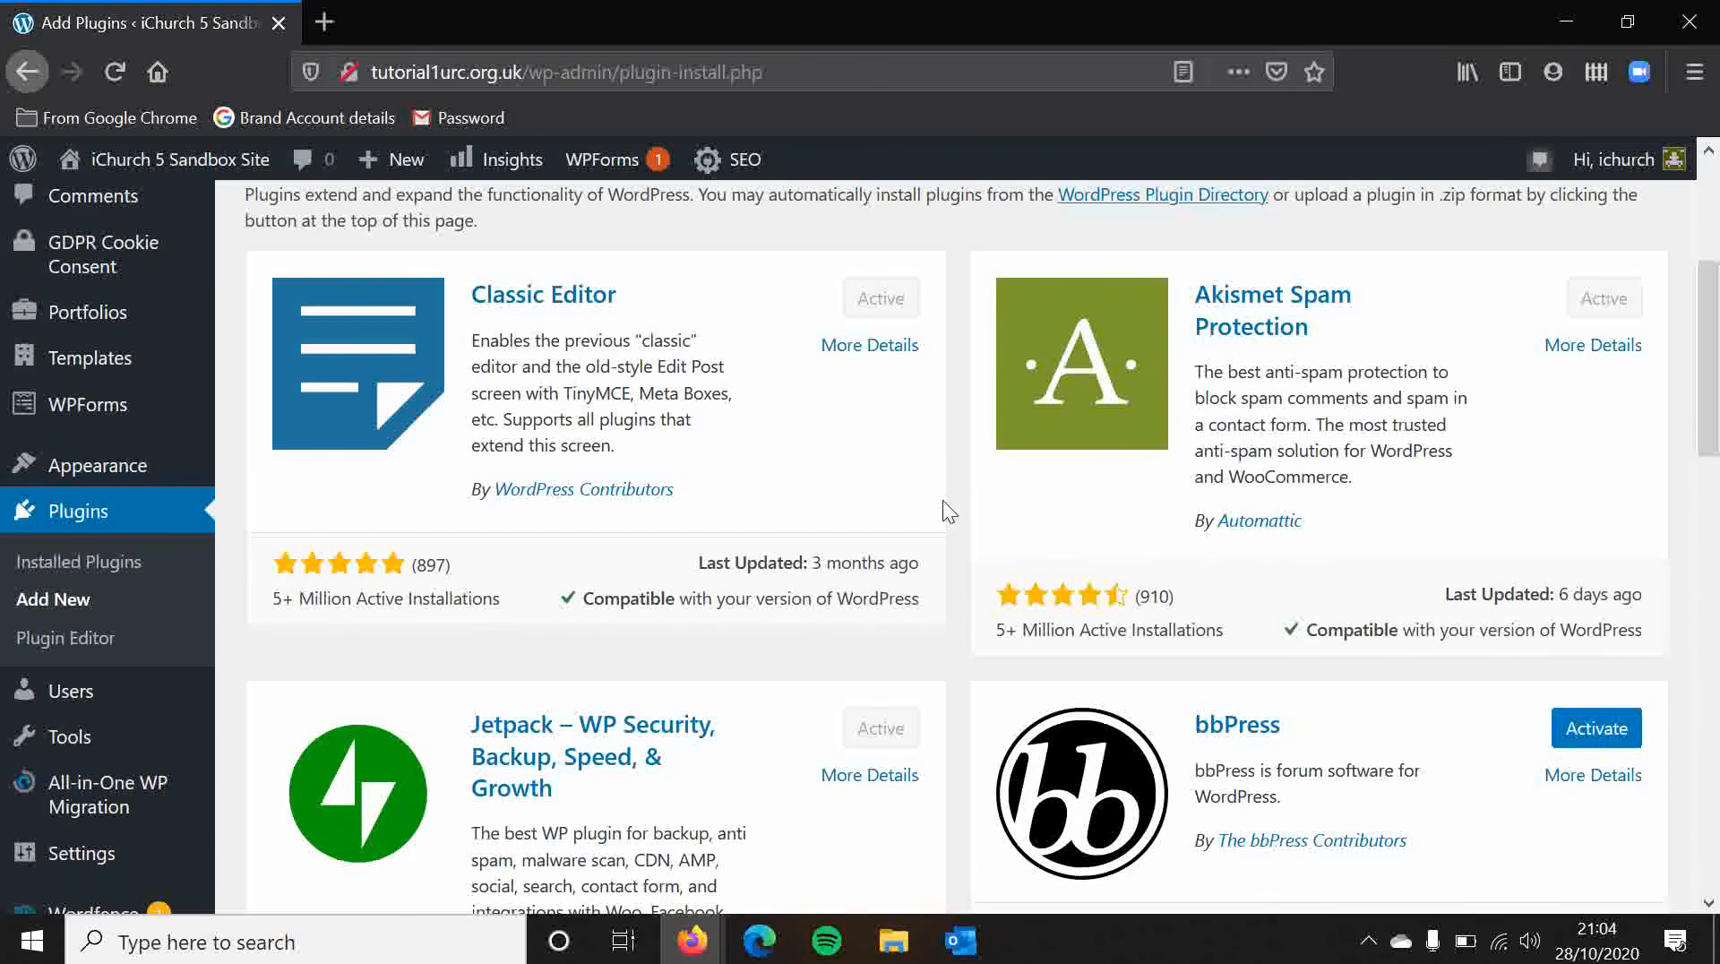
{"action": "scroll", "coordinate": [950, 512], "scroll_direction": "down", "scroll_amount": 5}
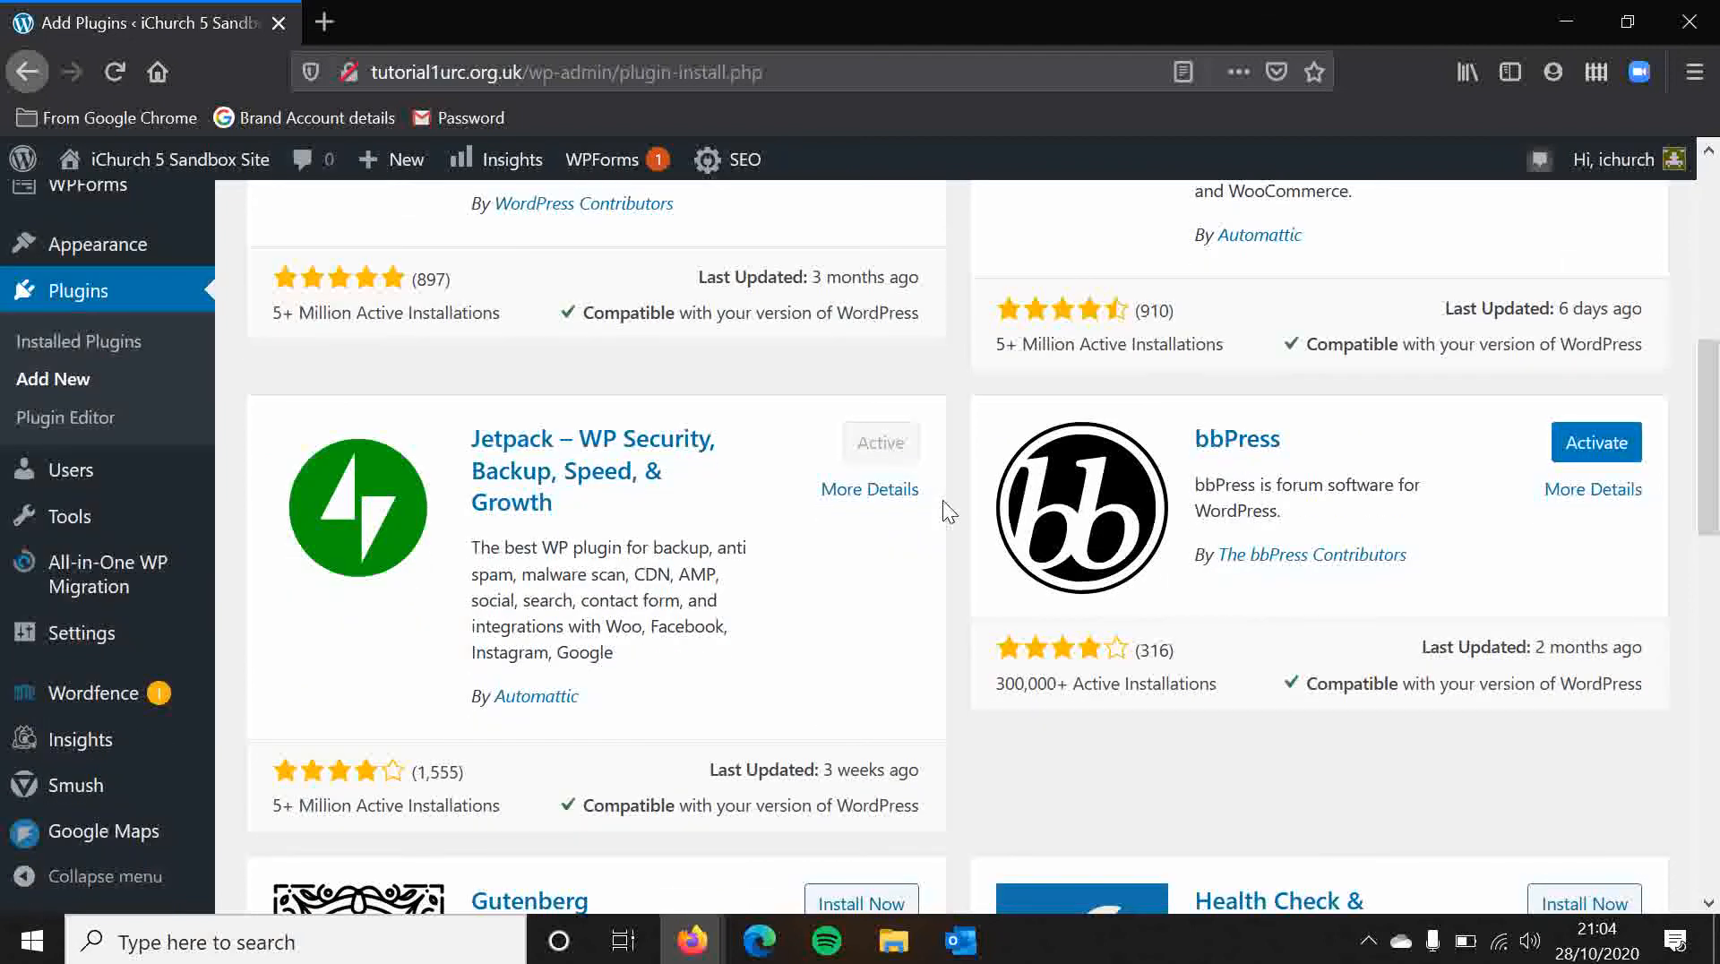
{"action": "scroll", "coordinate": [950, 510], "scroll_direction": "up", "scroll_amount": 3}
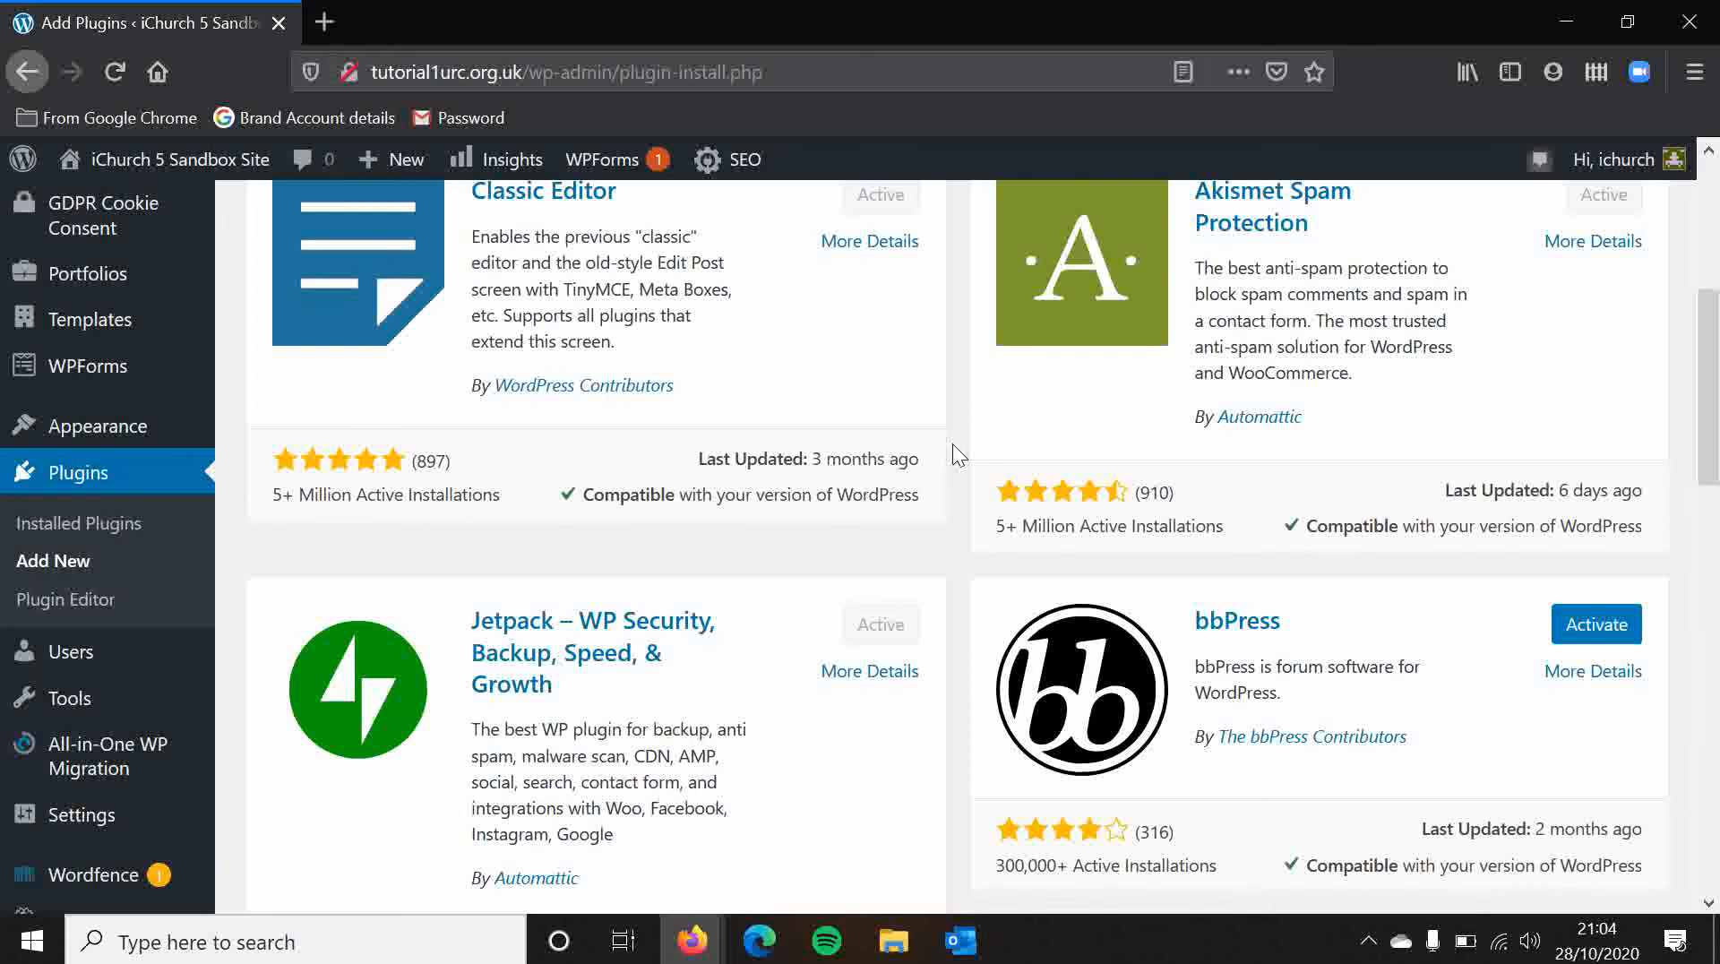
{"action": "scroll", "coordinate": [953, 445], "scroll_direction": "up", "scroll_amount": 3}
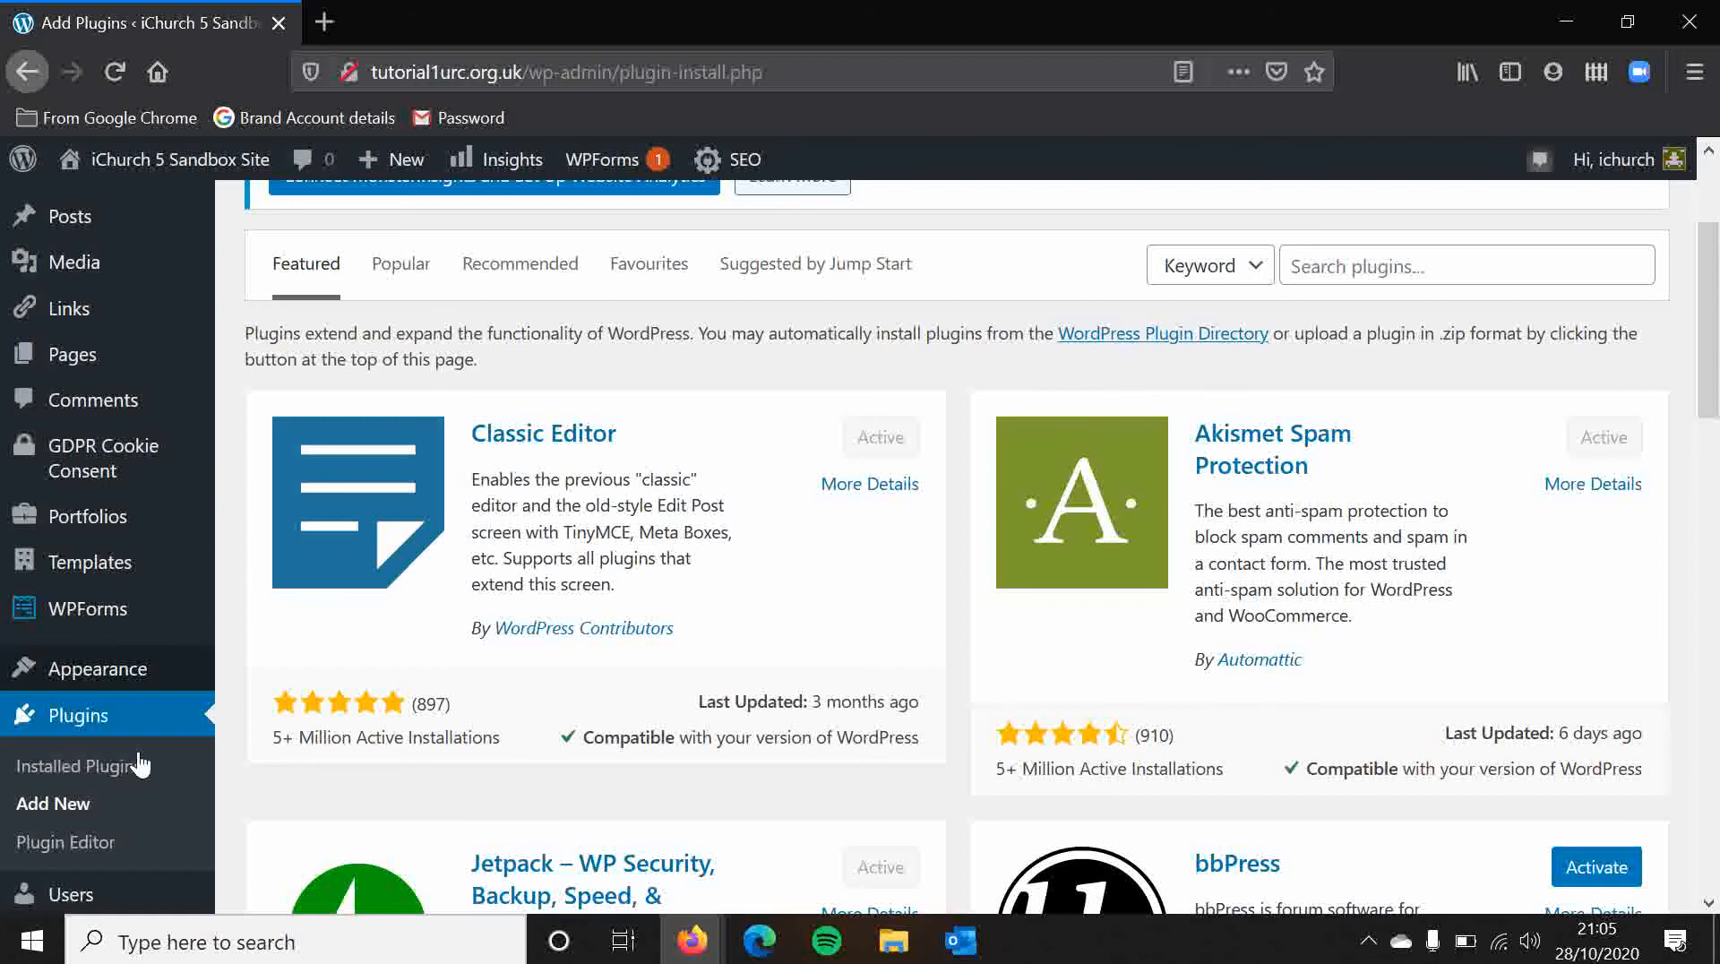
- Return to the installed plugins list and look through it for the newly installed bbPress plugin
{"action": "left_click", "coordinate": [96, 769]}
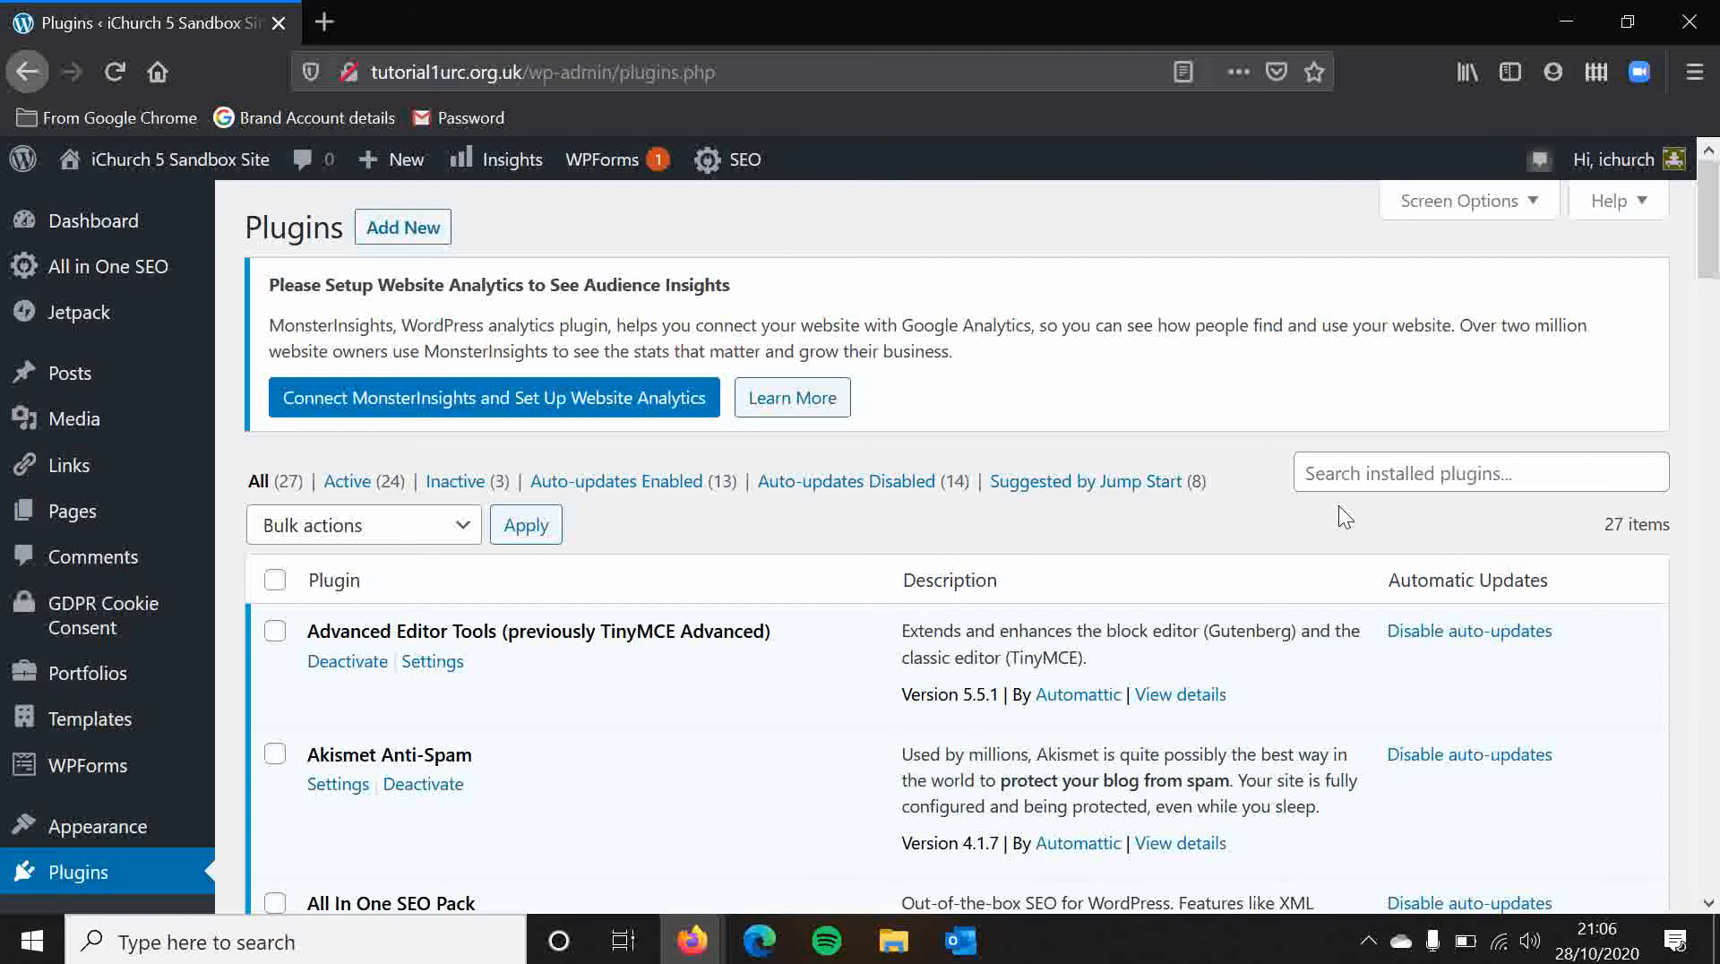
{"action": "scroll", "coordinate": [1320, 502], "scroll_direction": "down", "scroll_amount": 2}
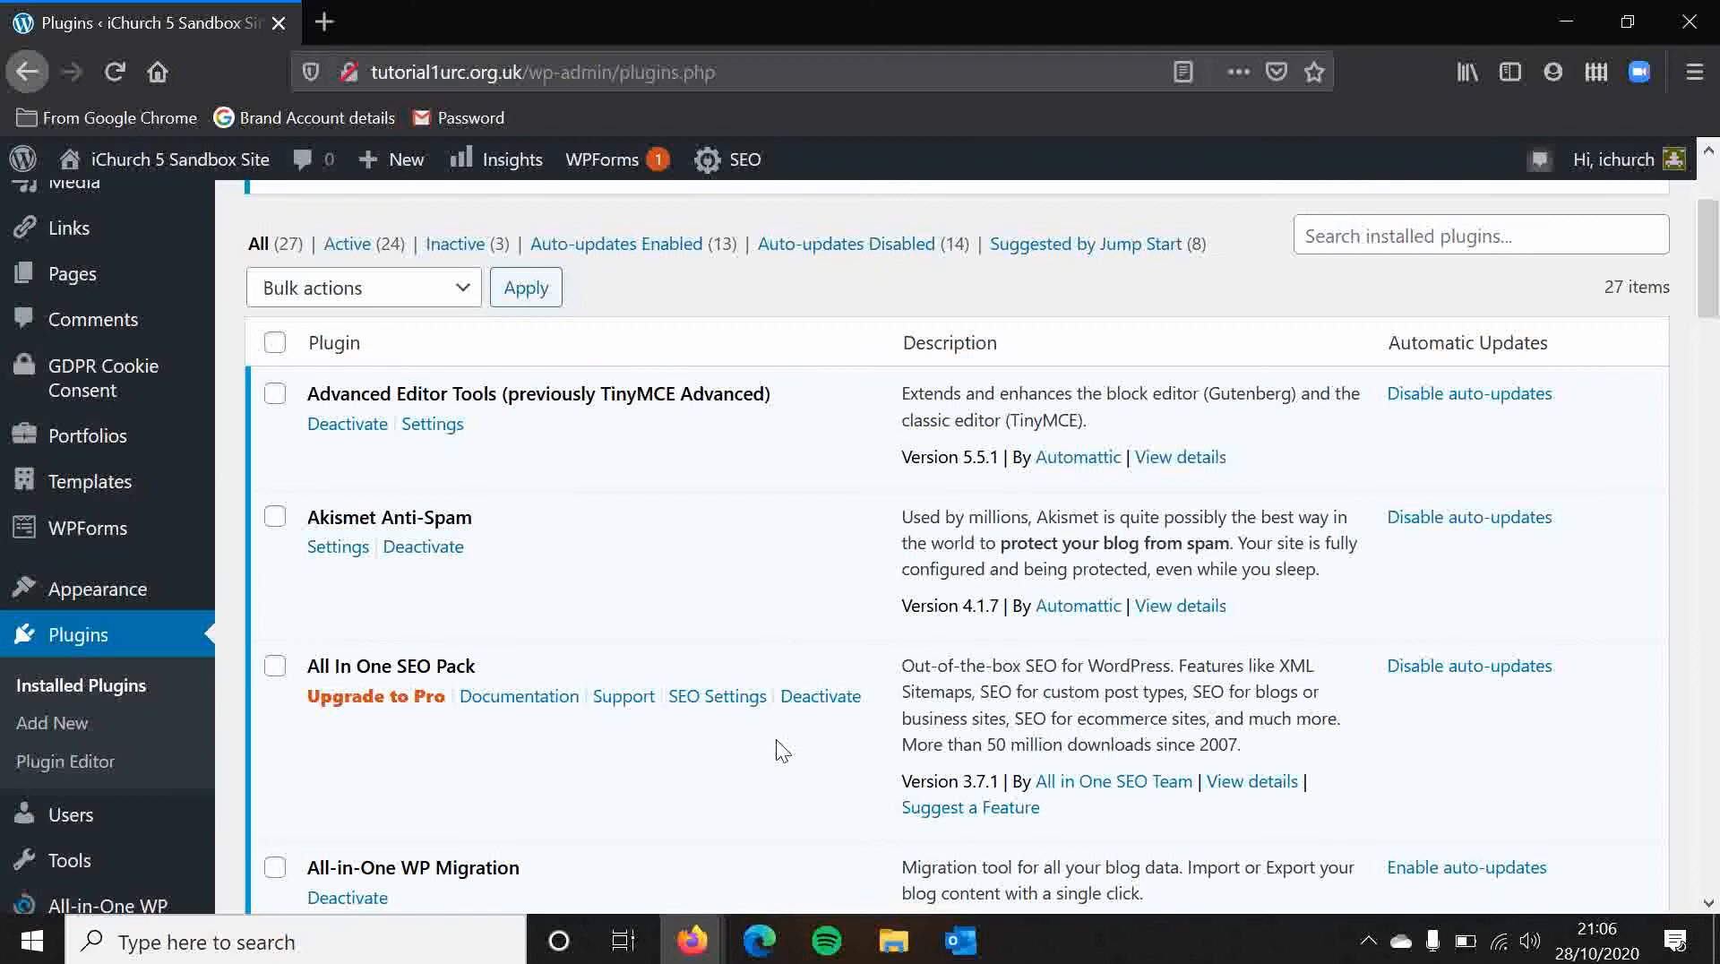
{"action": "scroll", "coordinate": [776, 743], "scroll_direction": "down", "scroll_amount": 6}
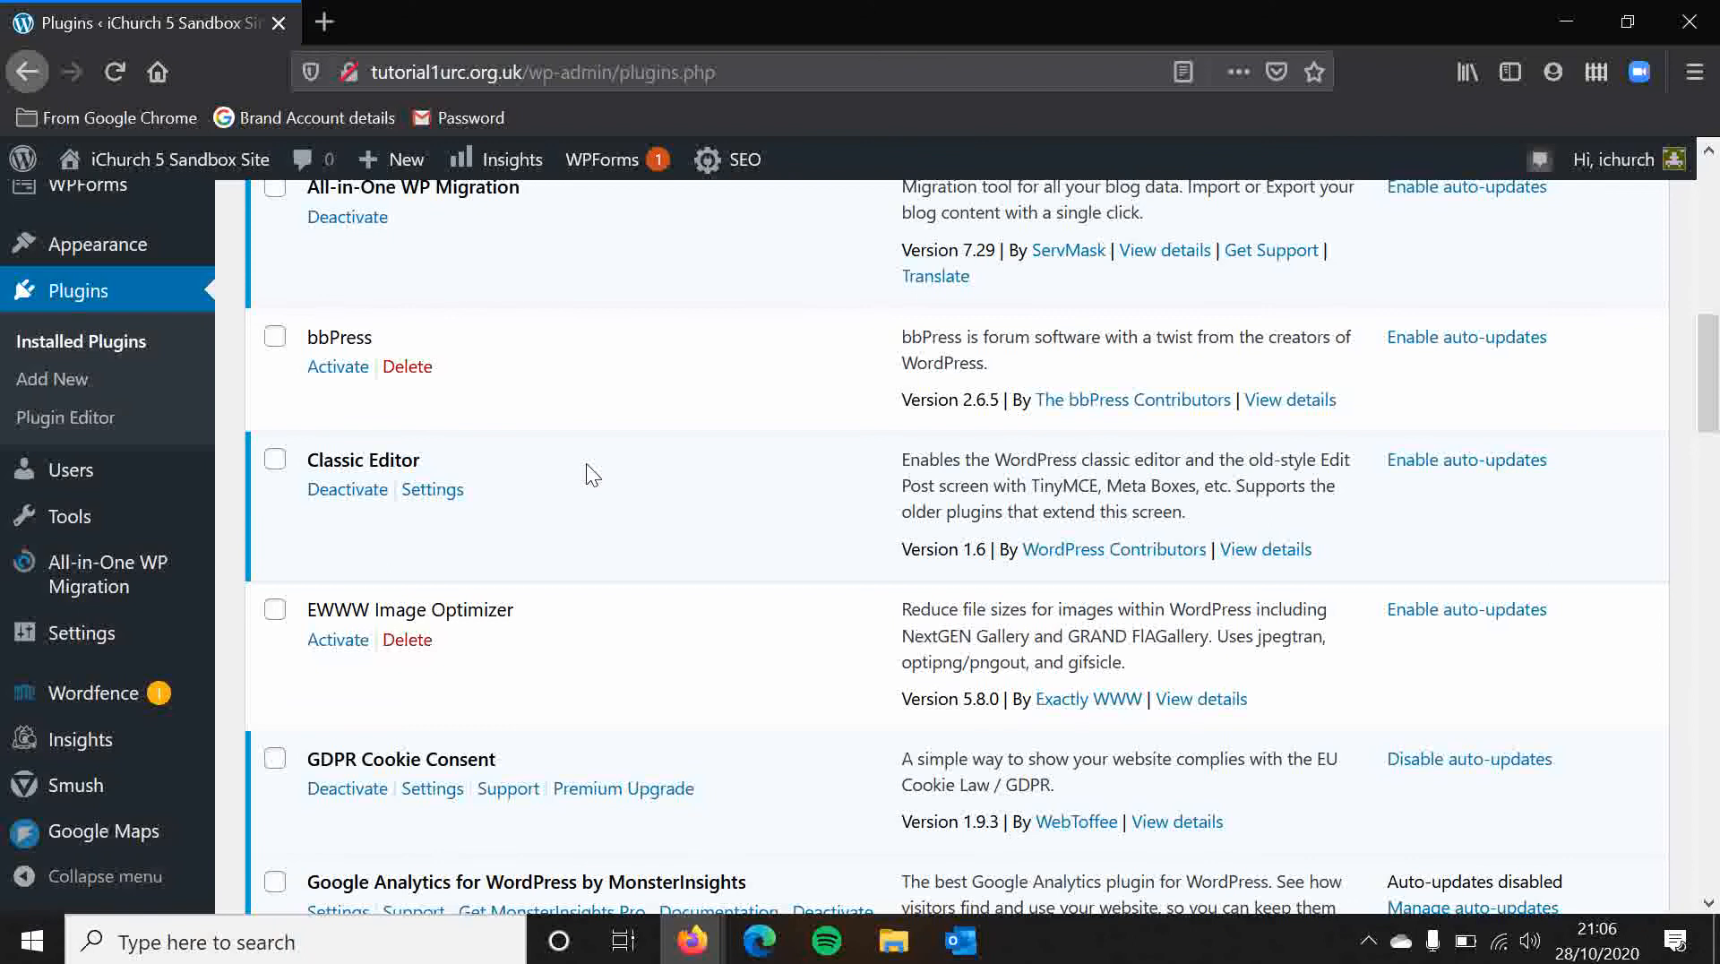
{"action": "scroll", "coordinate": [586, 464], "scroll_direction": "up", "scroll_amount": 6}
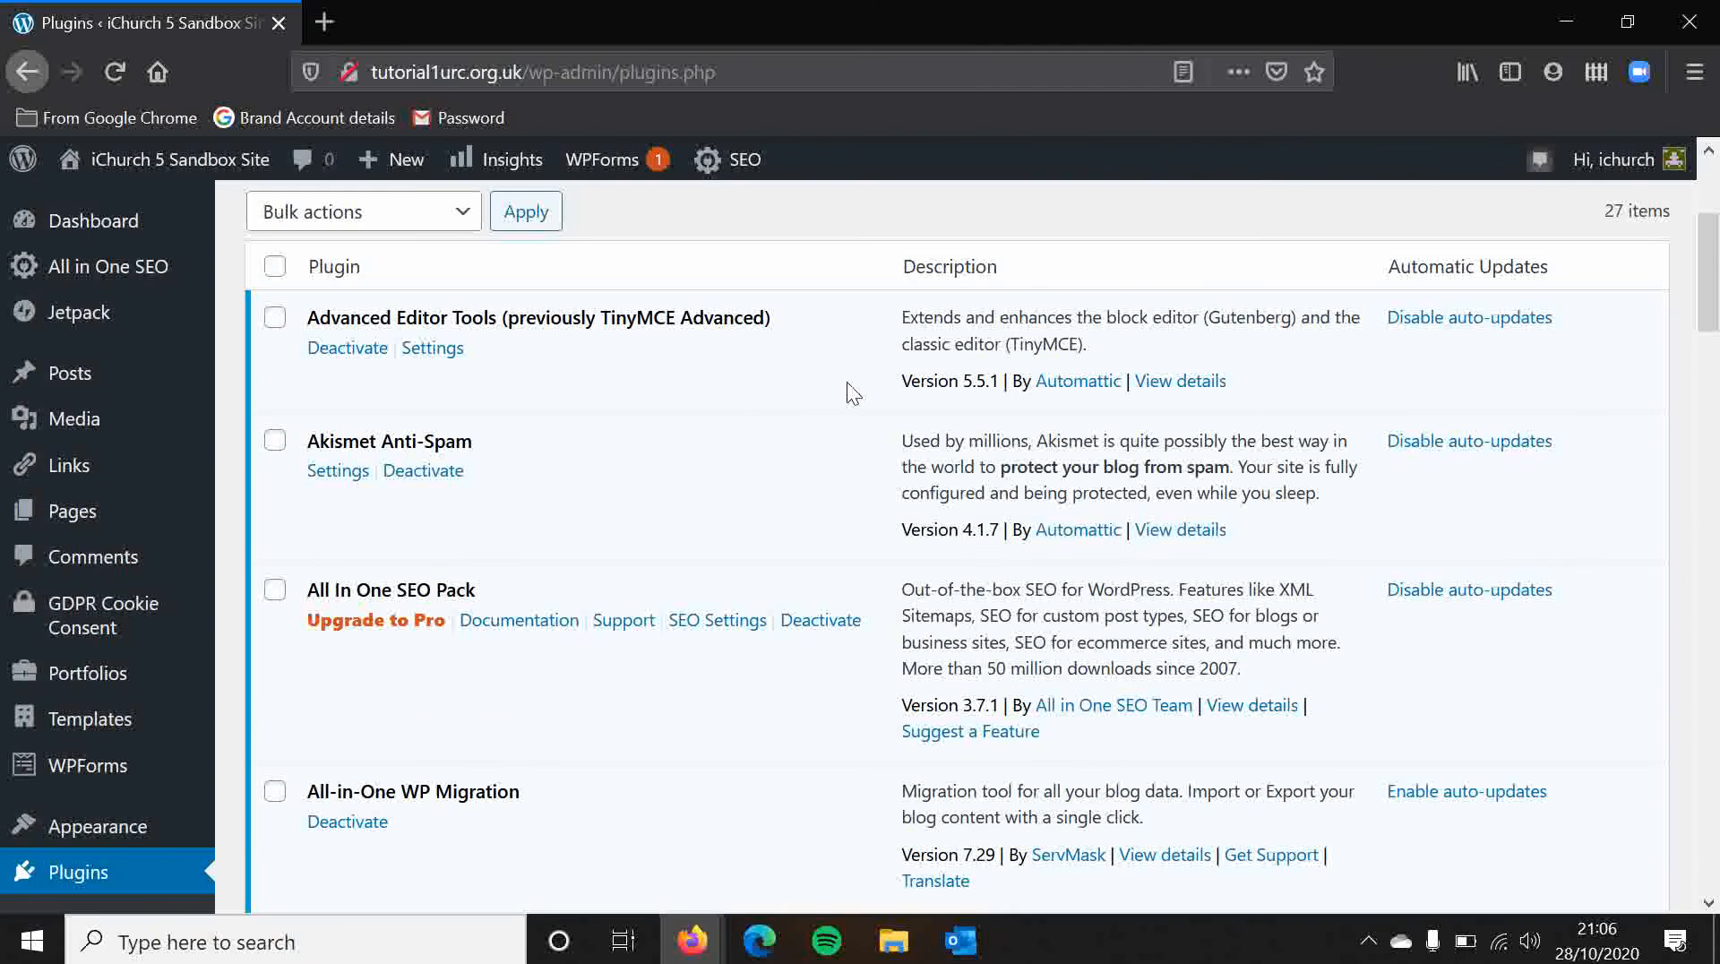
{"action": "scroll", "coordinate": [806, 253], "scroll_direction": "up", "scroll_amount": 3}
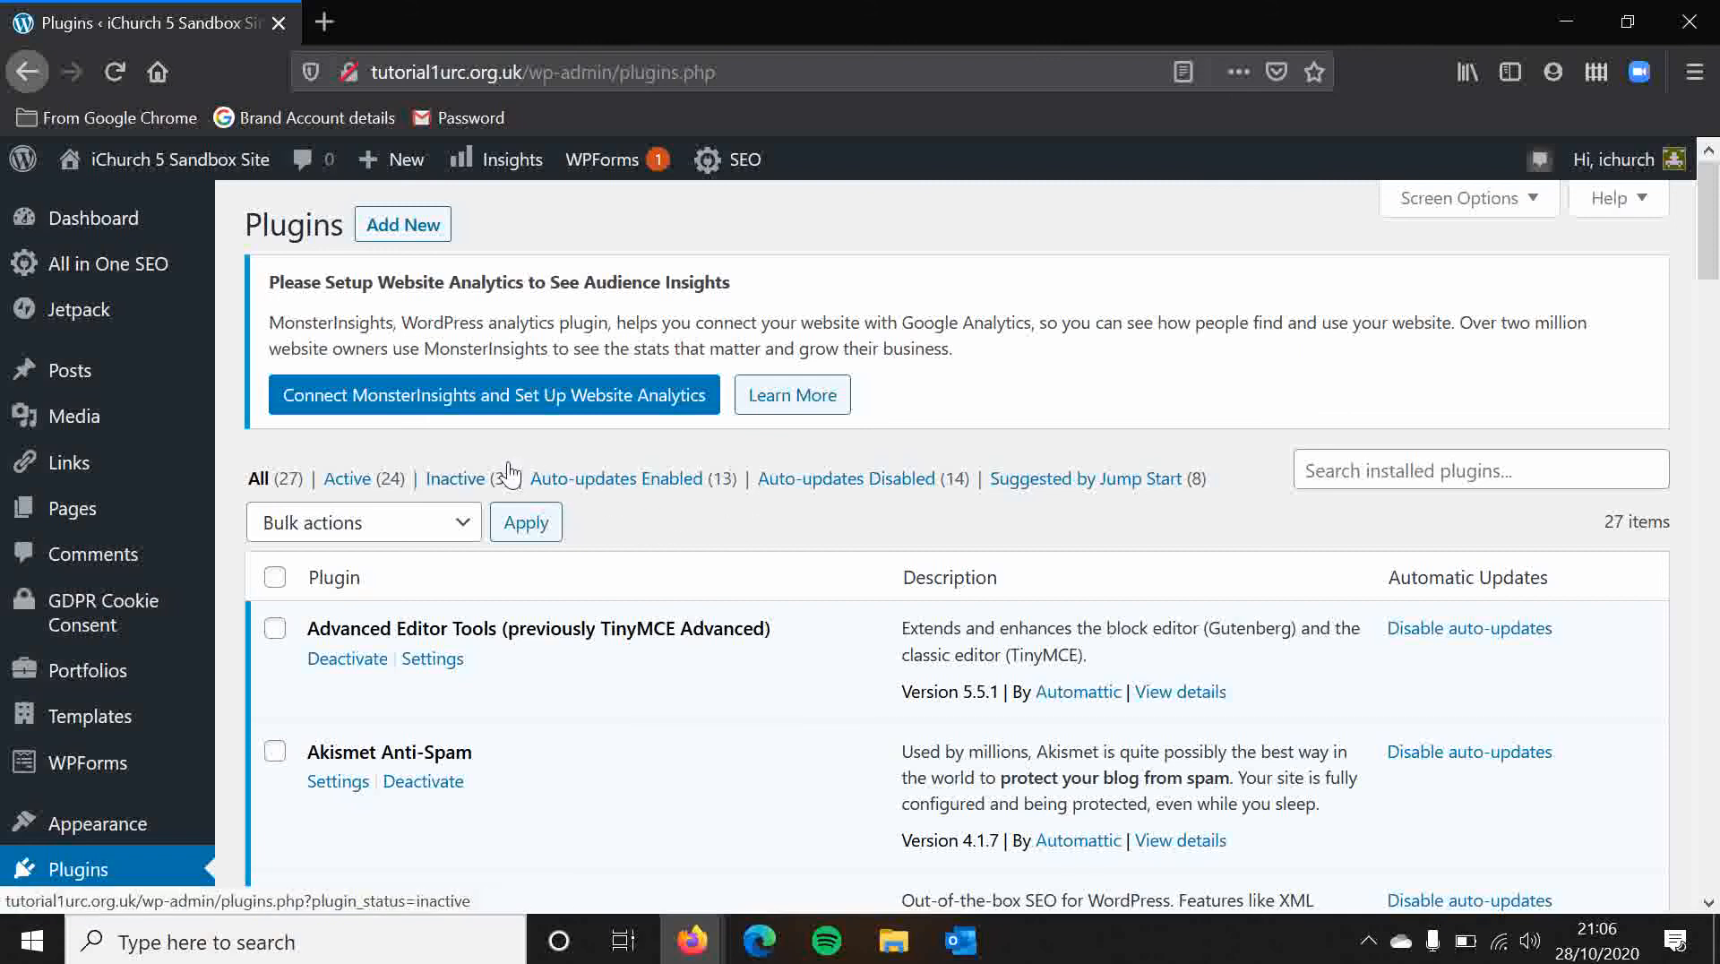
- Filter the list to inactive plugins and delete the bbPress plugin from the site
{"action": "left_click", "coordinate": [465, 489]}
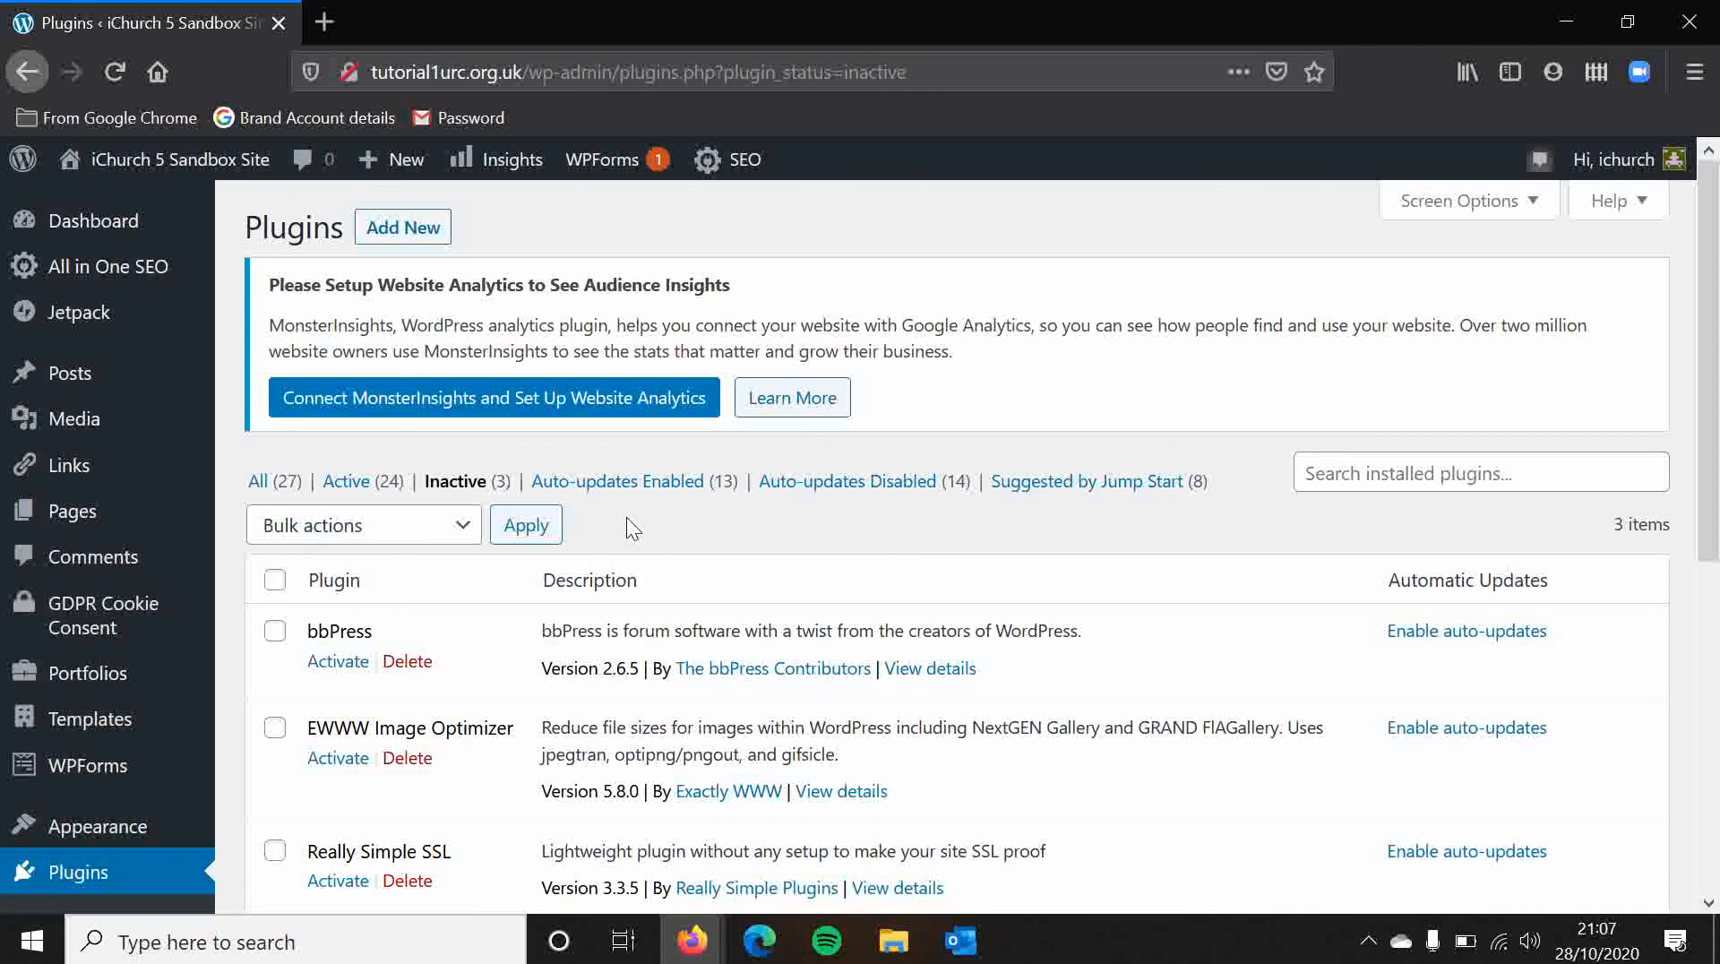
{"action": "scroll", "coordinate": [615, 520], "scroll_direction": "down", "scroll_amount": 3}
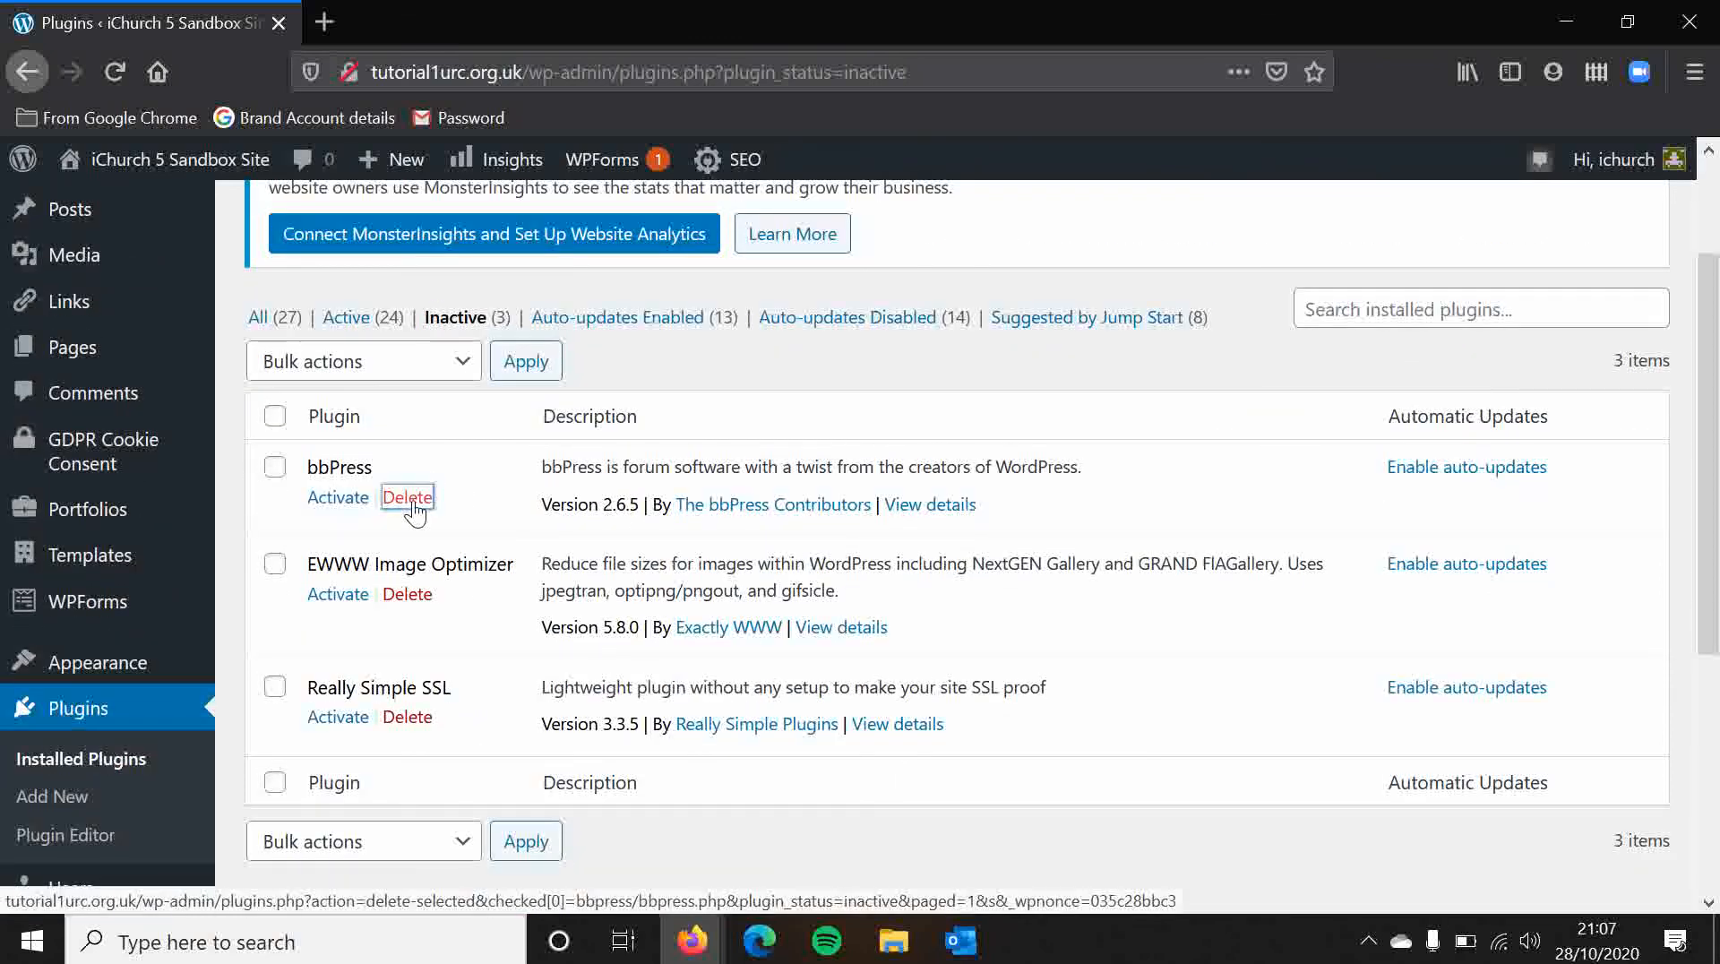
{"action": "left_click", "coordinate": [407, 499]}
{"action": "left_click", "coordinate": [802, 489]}
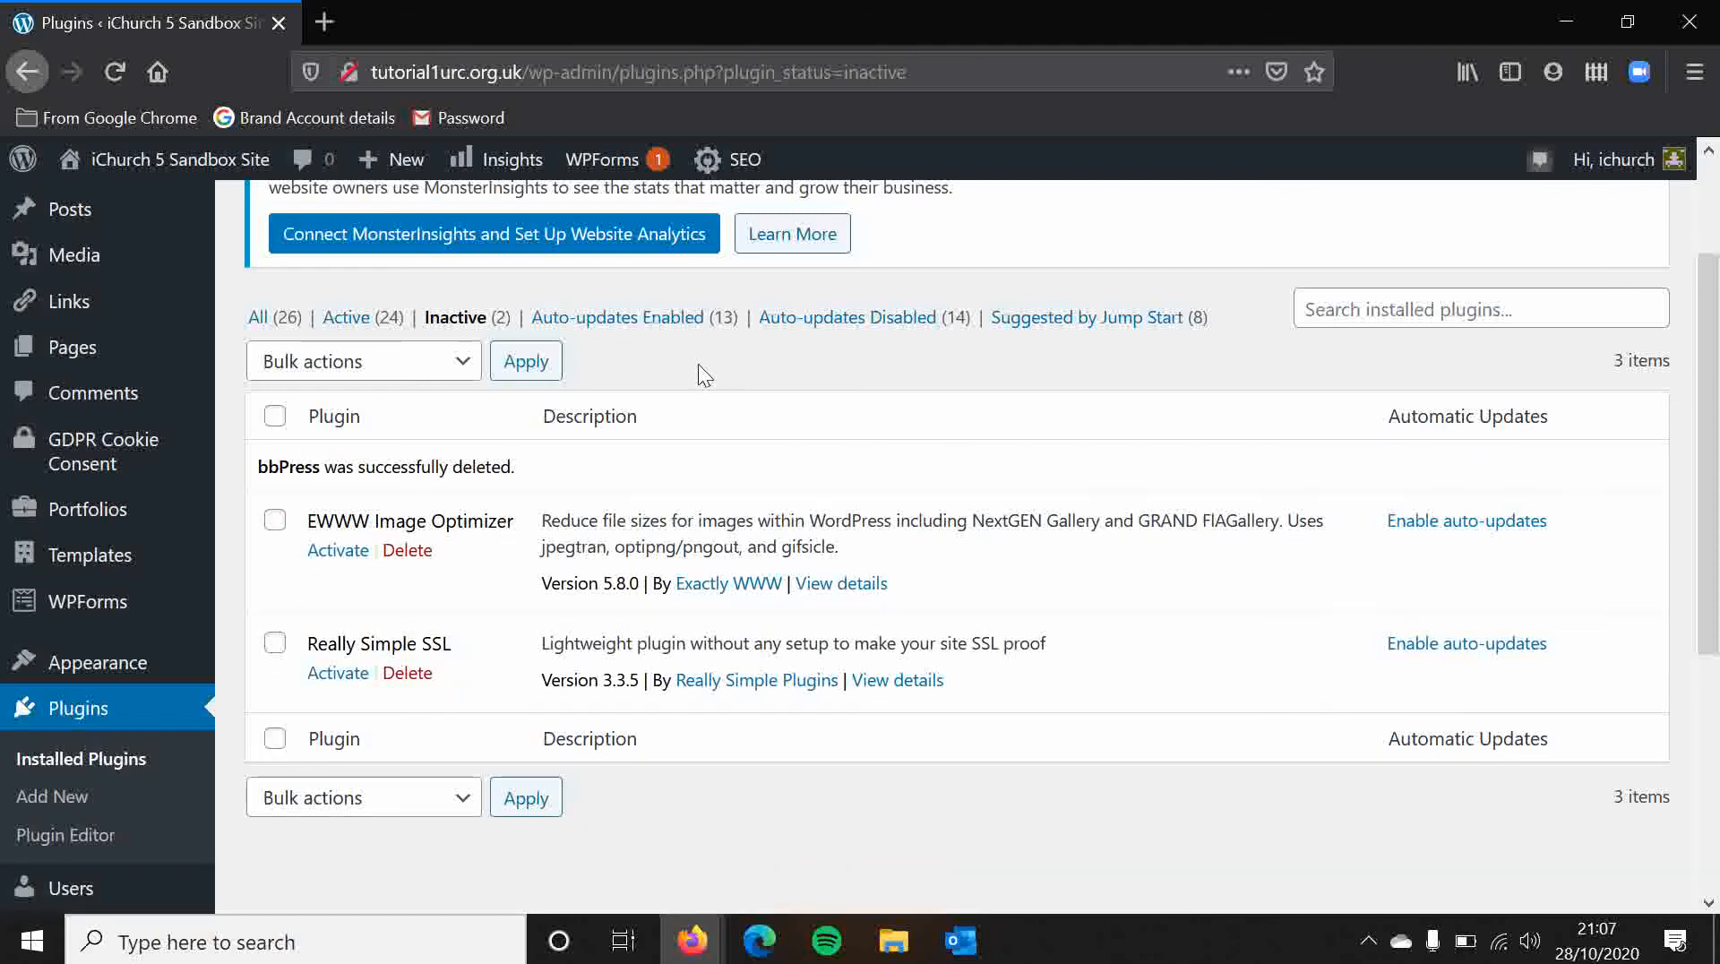
{"action": "double_click", "coordinate": [697, 364]}
{"action": "left_click", "coordinate": [697, 364]}
{"action": "scroll", "coordinate": [697, 364], "scroll_direction": "up", "scroll_amount": 3}
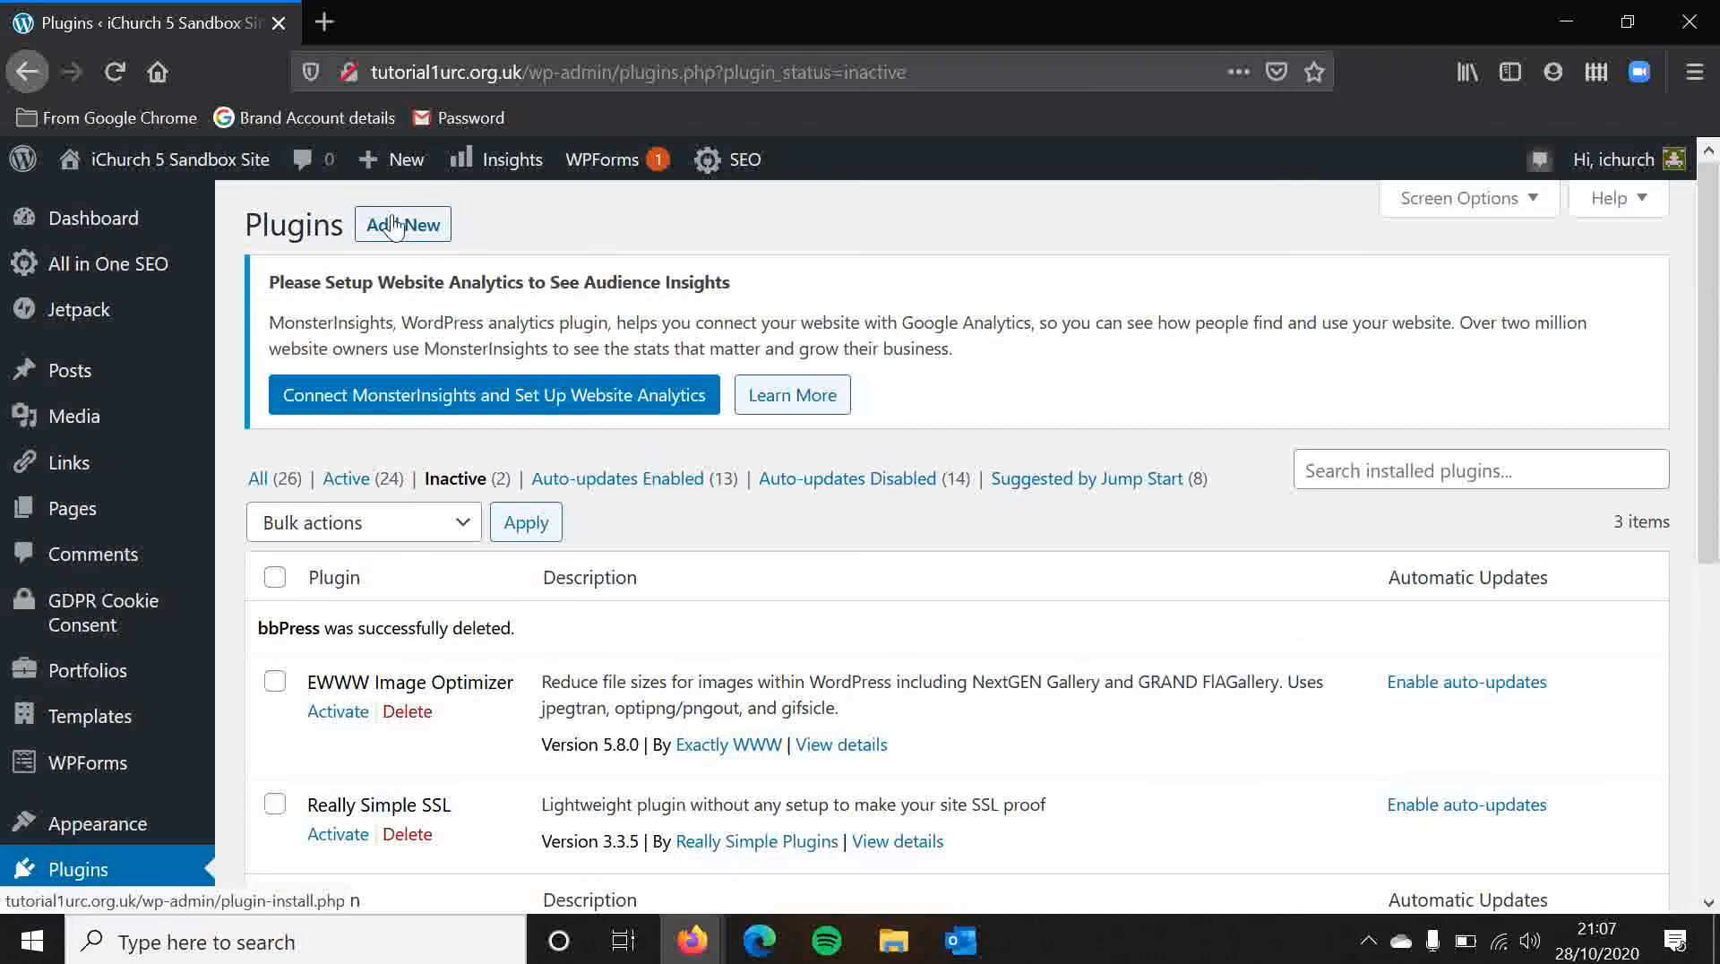
{"action": "scroll", "coordinate": [707, 566], "scroll_direction": "down", "scroll_amount": 1}
{"action": "scroll", "coordinate": [706, 566], "scroll_direction": "down", "scroll_amount": 3}
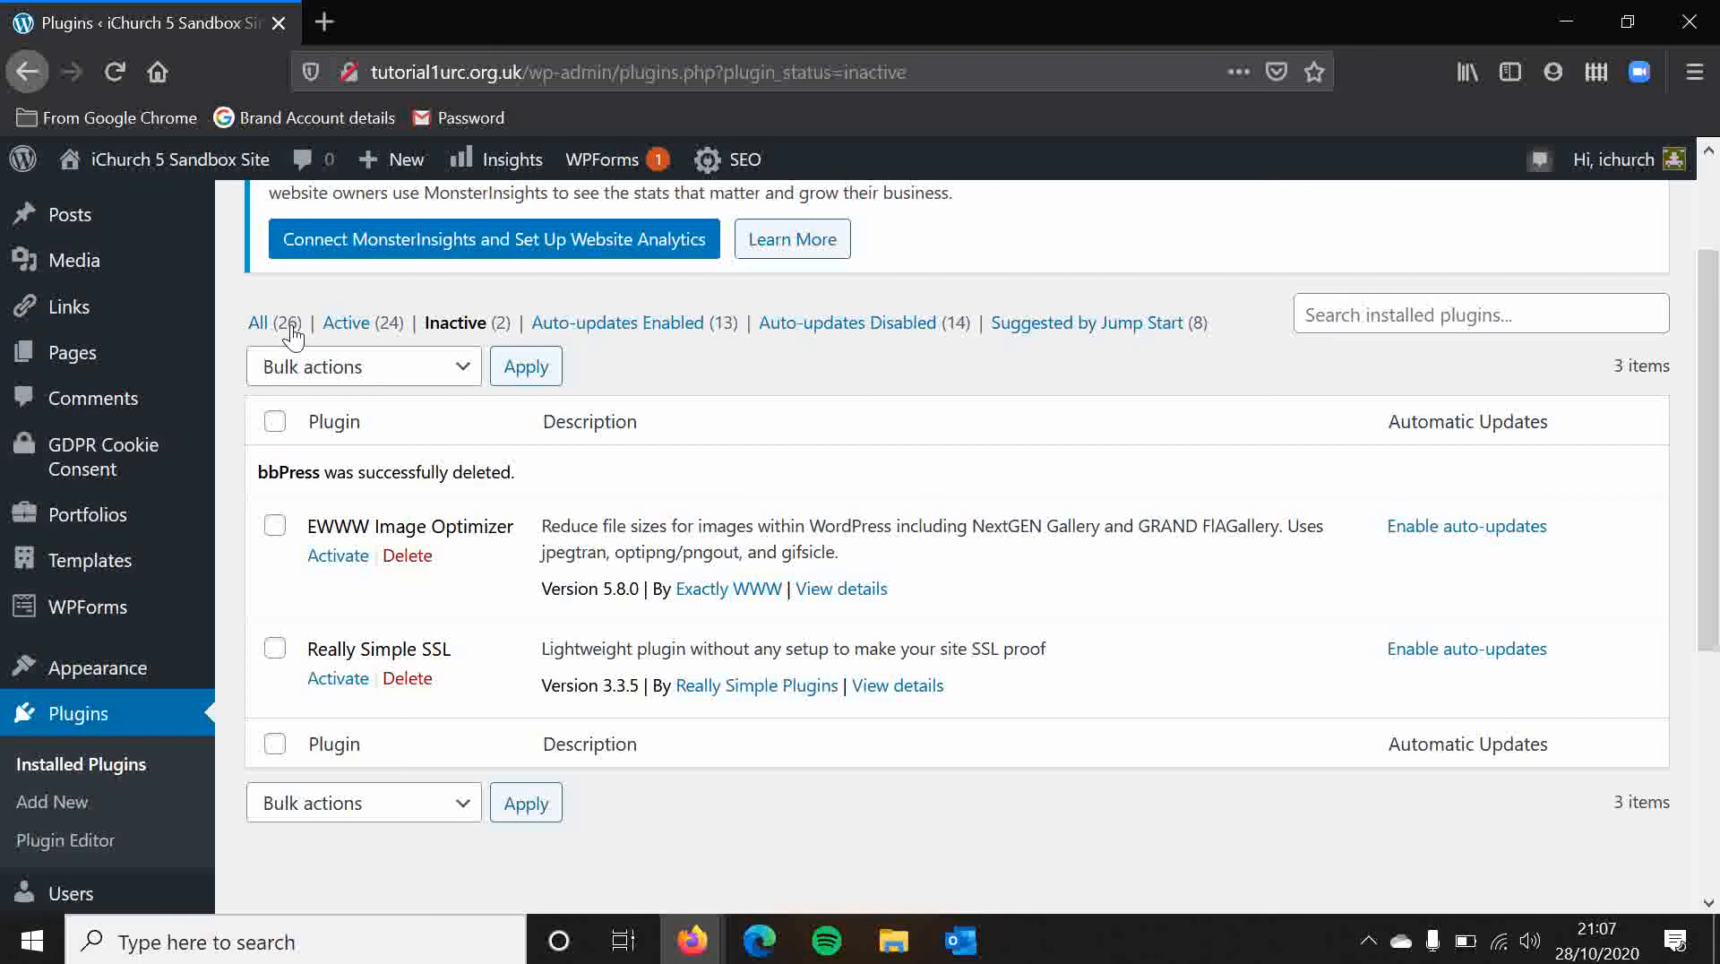
{"action": "scroll", "coordinate": [362, 281], "scroll_direction": "up", "scroll_amount": 3}
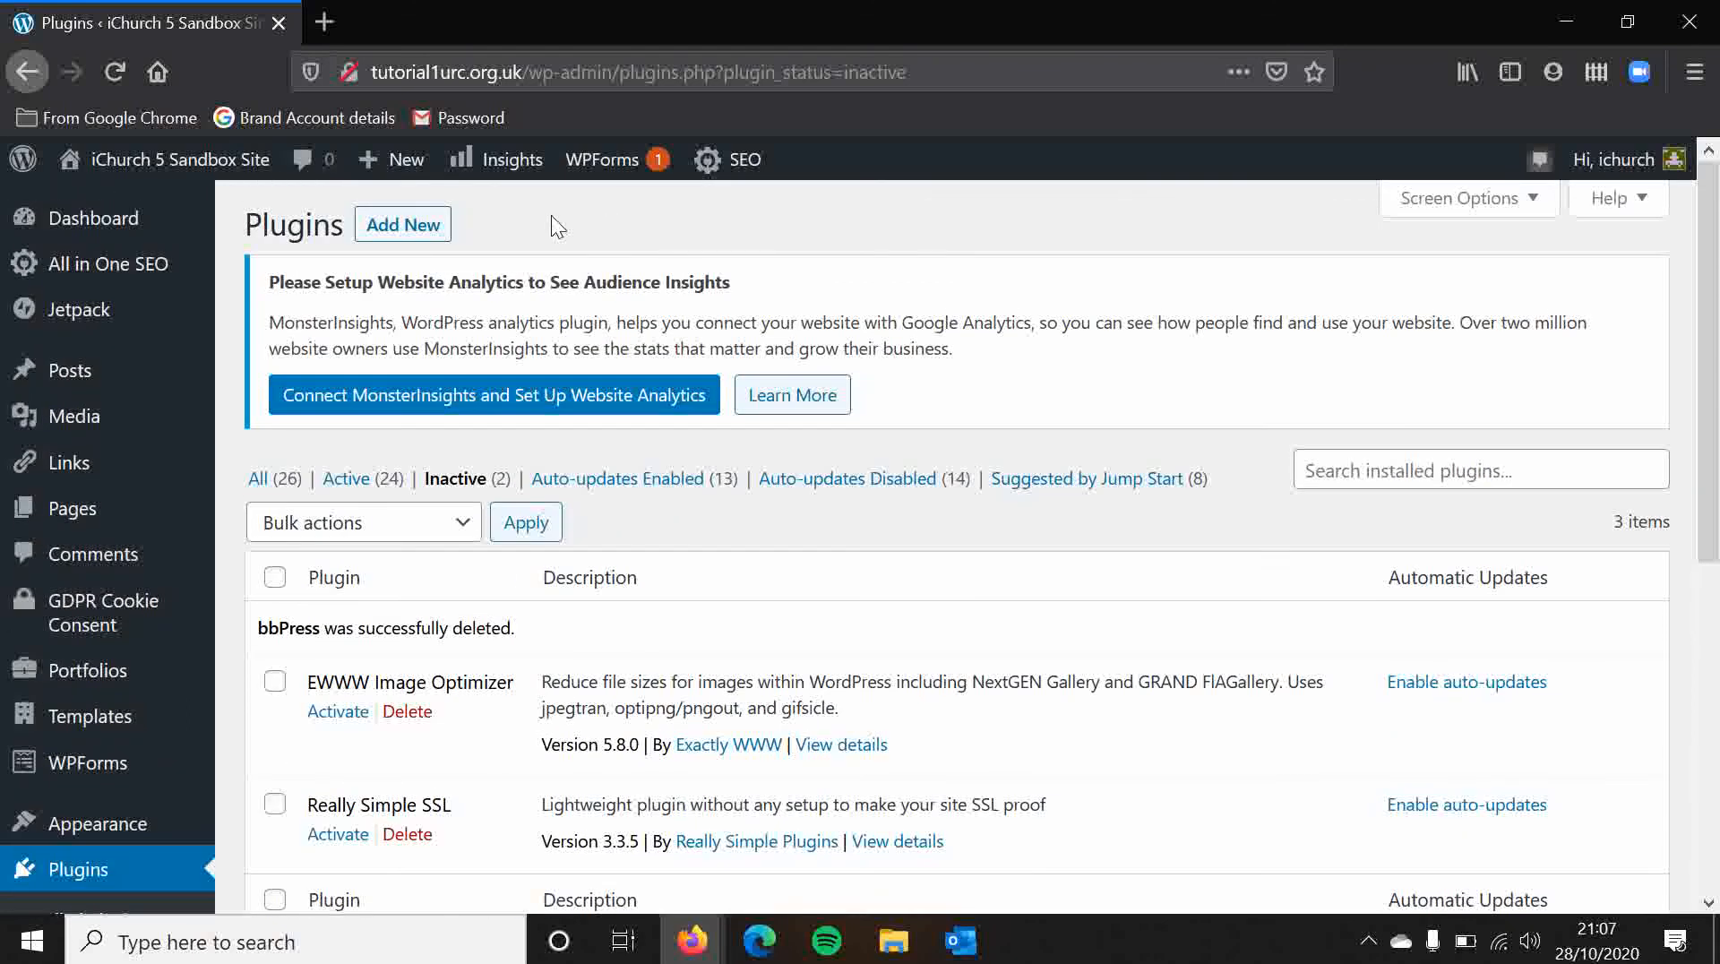